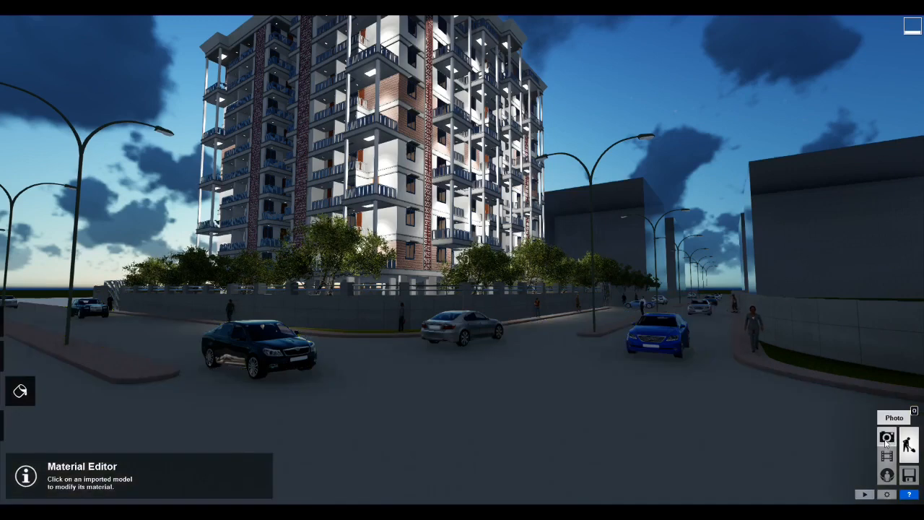
- Enter Photo mode and store the building's corner view above the entrance gate in photo slot 1
left_click(886, 438)
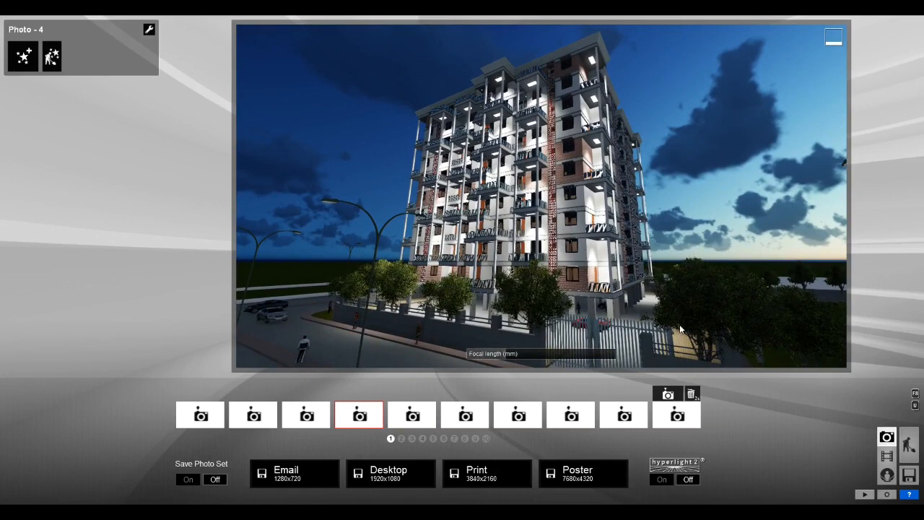
key("ctrl+1")
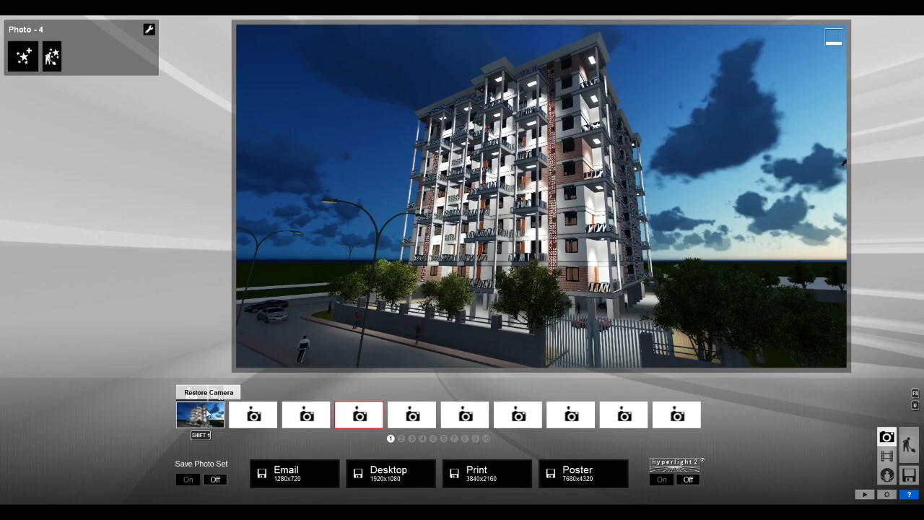
- Frame the building's facade head-on with the boundary wall in front and store the view in photo slot 2
key("a")
right_click_drag(462, 304, 517, 289)
key("a")
right_click_drag(544, 196, 537, 196)
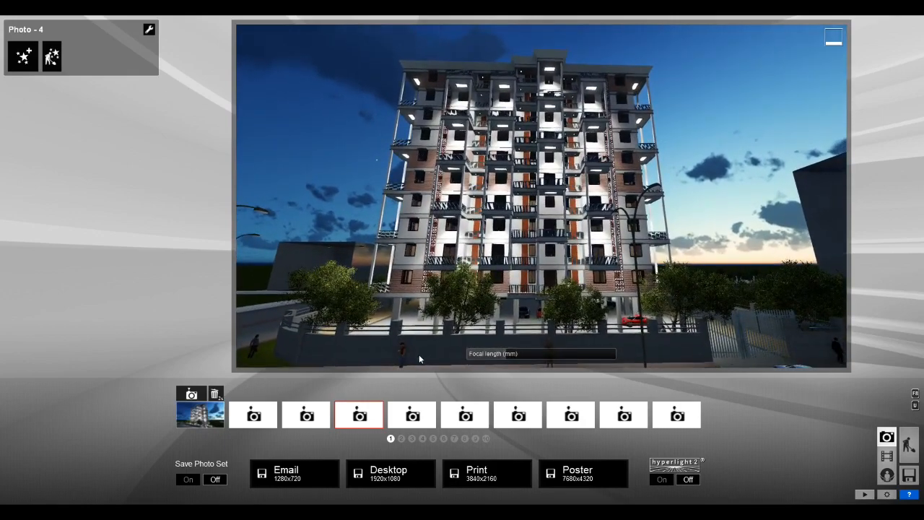
key("ctrl+2")
- Frame the building's corner from the street junction between the street lamps and store the view in photo slot 3
right_click_drag(419, 355, 444, 352)
key("a")
key("a")
right_click_drag(536, 196, 541, 195)
key("e")
key("s")
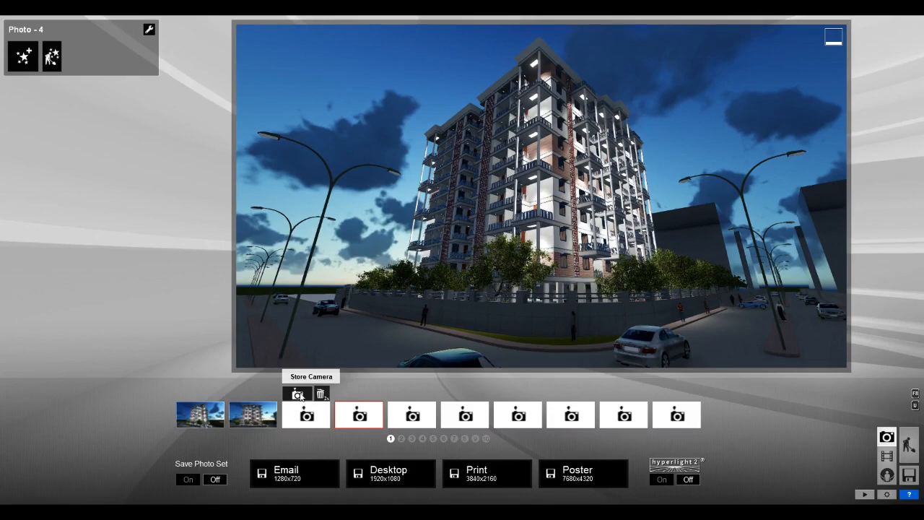
left_click(298, 394)
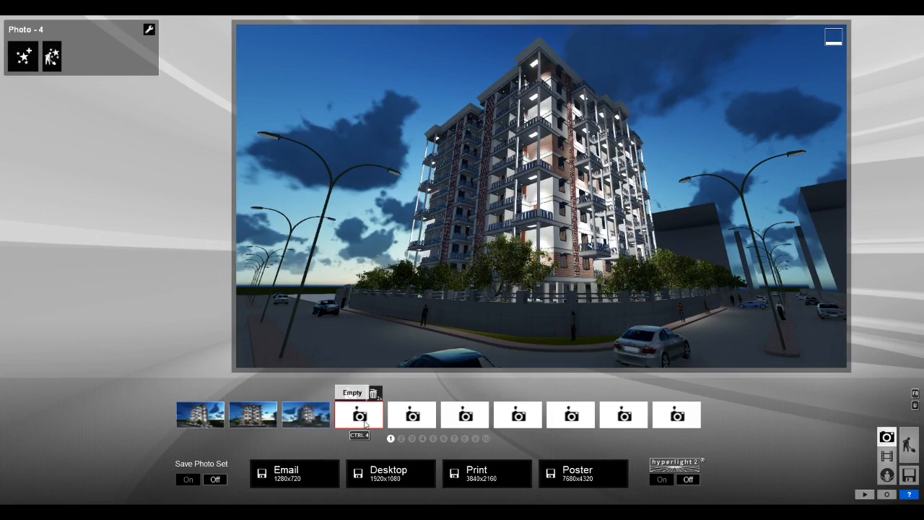
right_click_drag(487, 310, 492, 312)
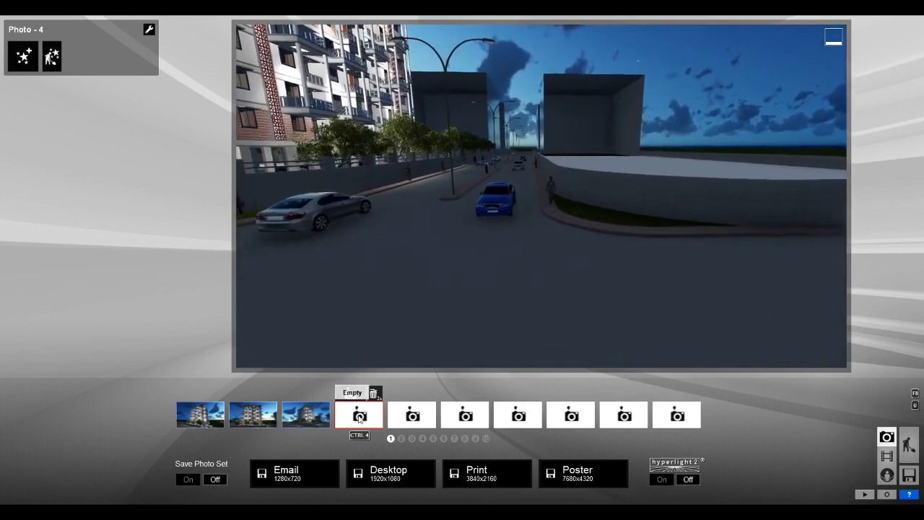
left_click(358, 396)
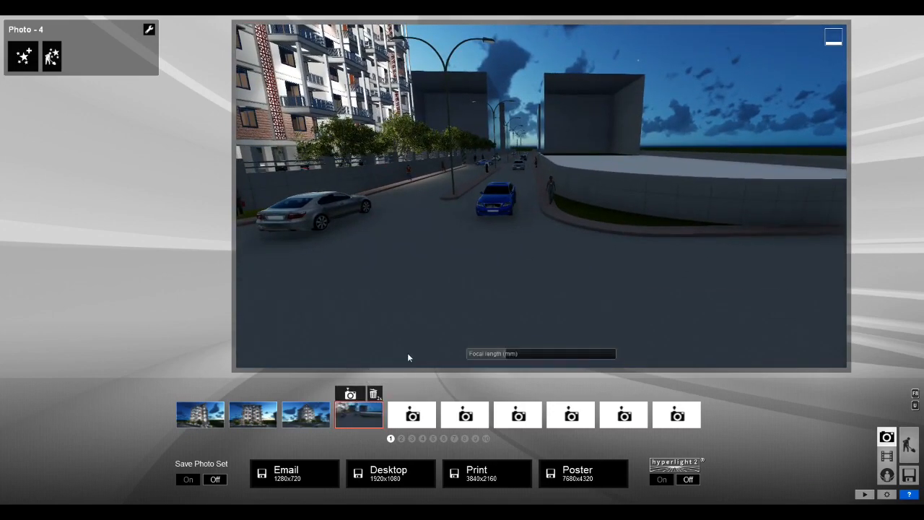
double_click(377, 396)
- Frame the building from farther back across the junction with the cars in view and store it in photo slot 4
mouse_move(462, 289)
right_mouse_down()
mouse_move(347, 286)
mouse_move(311, 298)
mouse_move(350, 310)
mouse_move(363, 271)
mouse_move(480, 284)
right_mouse_up()
key("s")
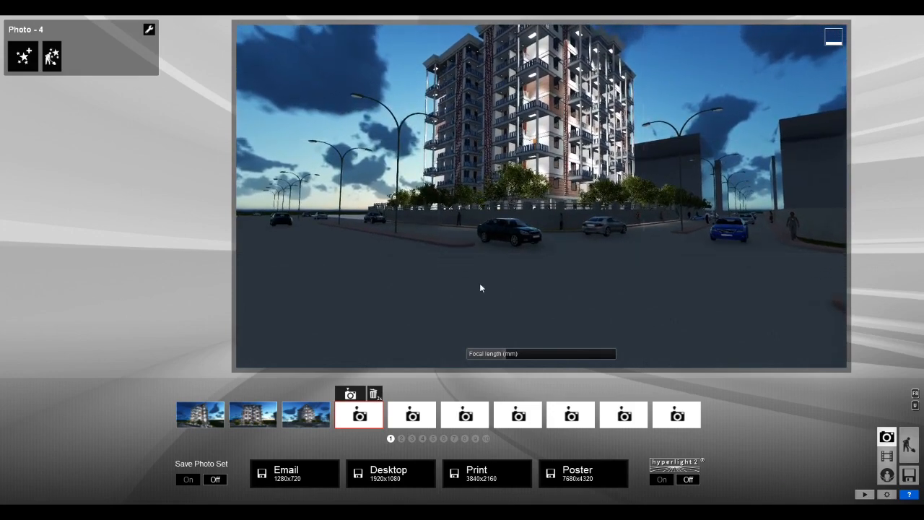
left_click(350, 395)
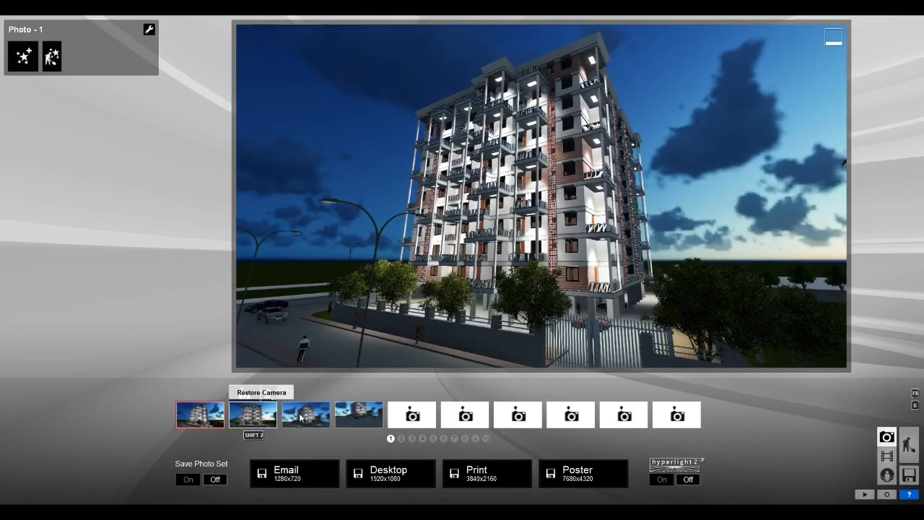
- Review the stored camera views of photos 3 and 4 and return to photo 1
left_click(300, 417)
left_click(361, 413)
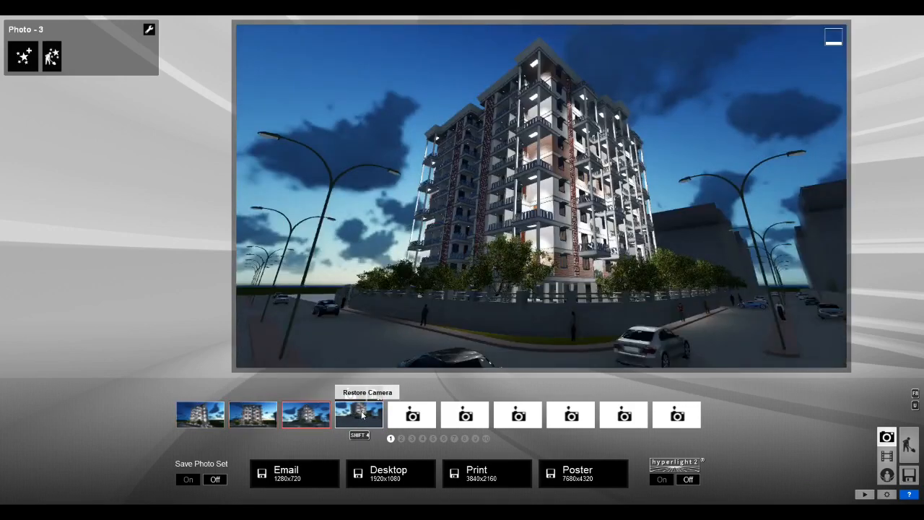
left_click(203, 413)
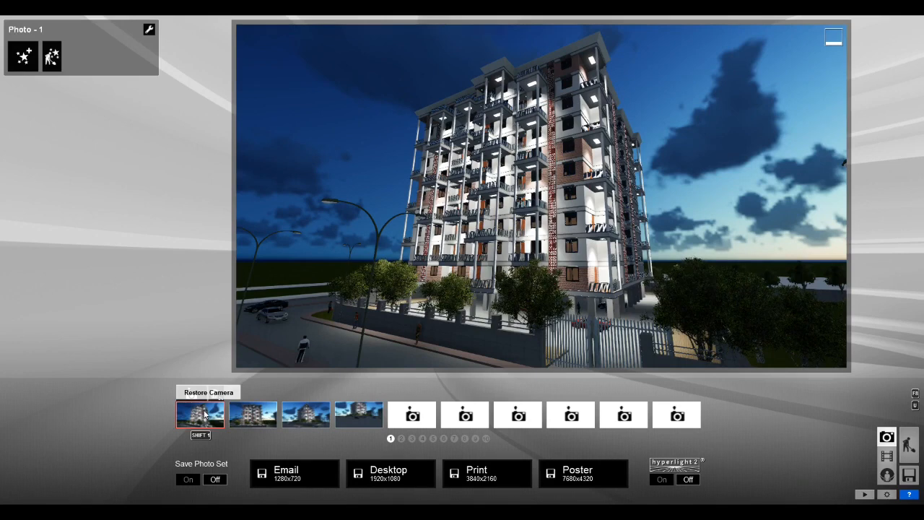
- Look through the photo effect categories from World and weather to Artistic and Sketch
left_click(24, 64)
left_click(264, 97)
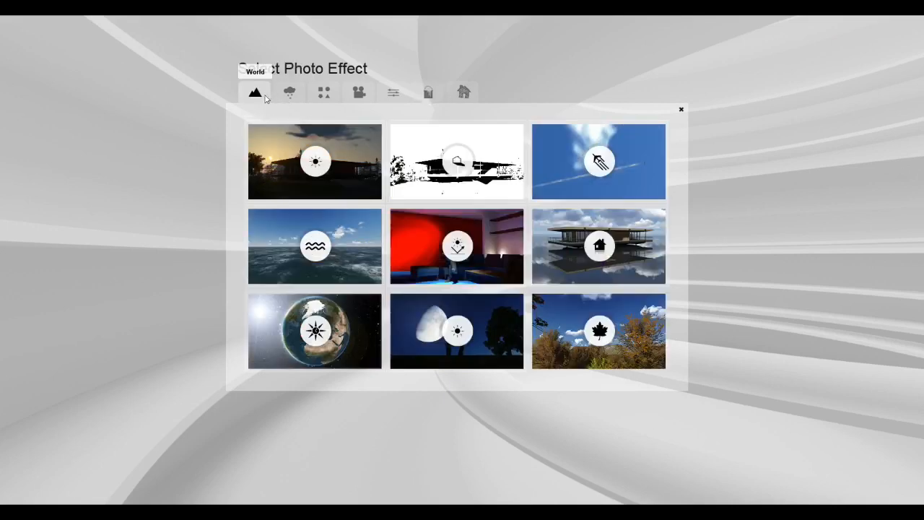
left_click(290, 96)
left_click(324, 92)
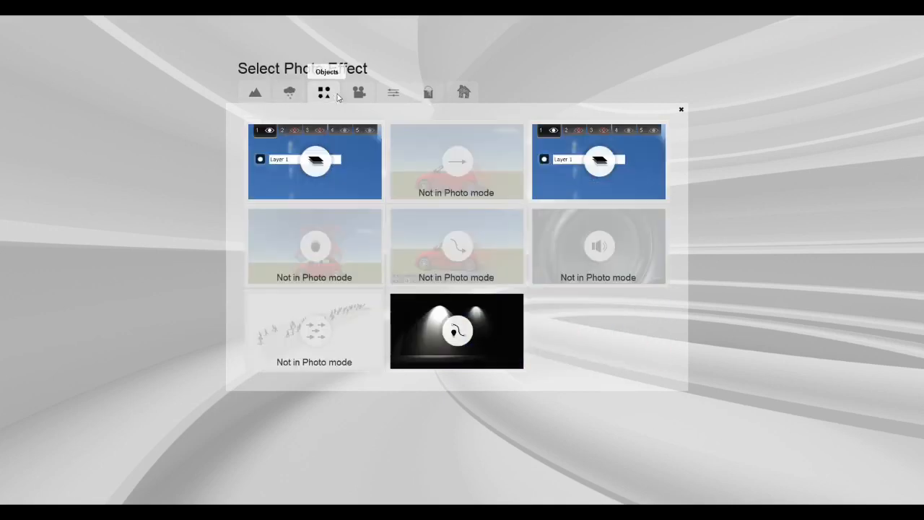
left_click(370, 97)
left_click(393, 97)
left_click(428, 95)
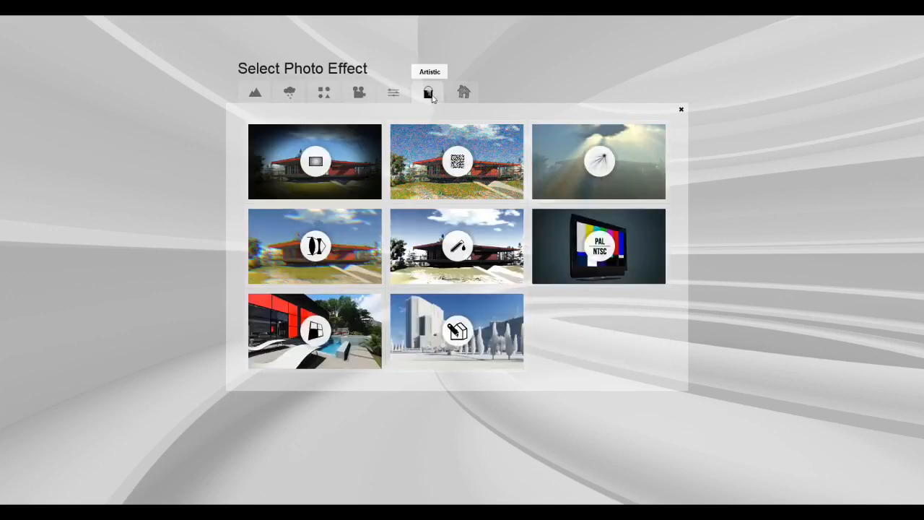
left_click(463, 94)
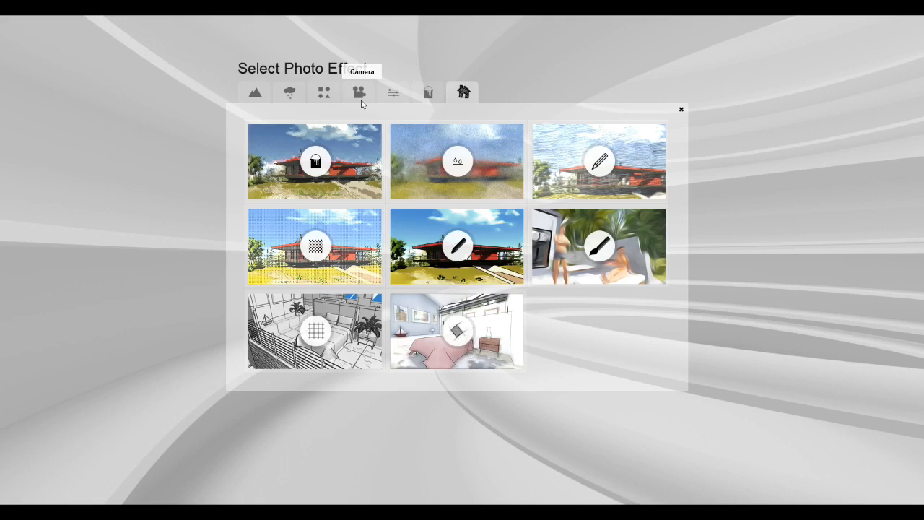
- Add the Sun and Shadow effects from the World category to photo 1
left_click(255, 93)
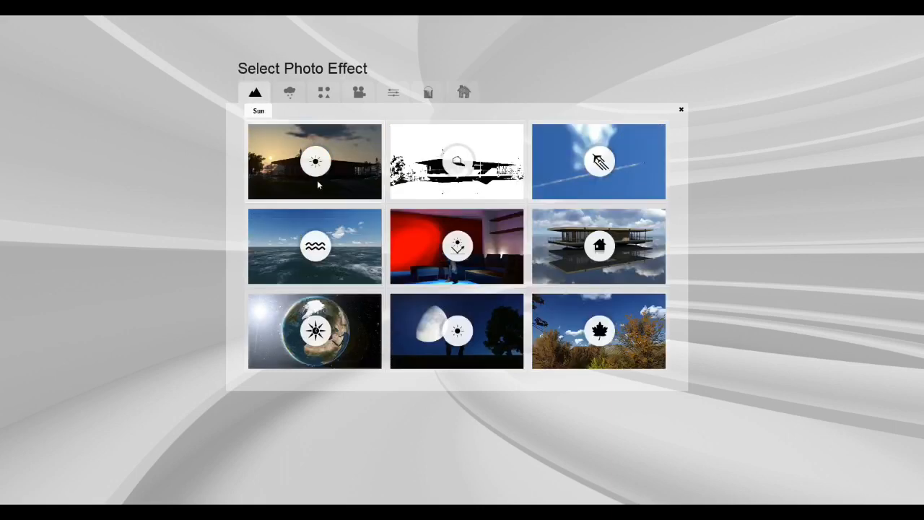
left_click(262, 167)
left_click(26, 55)
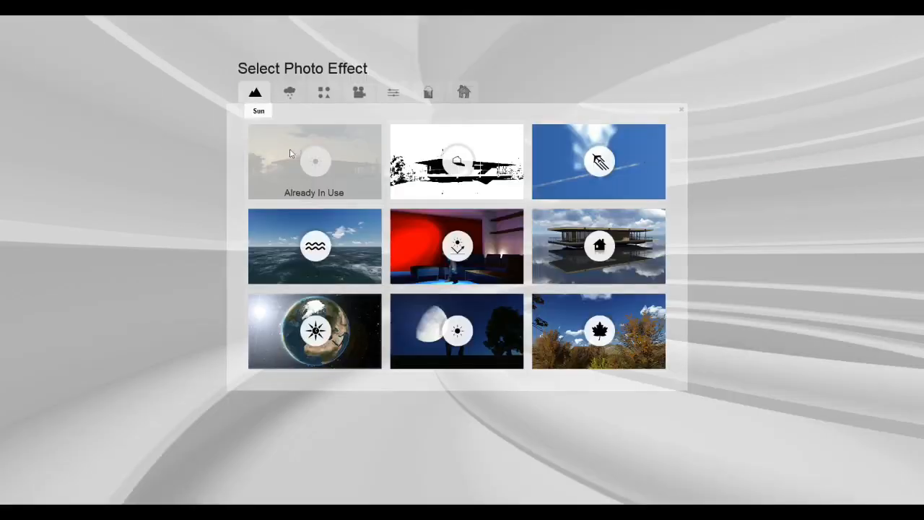
left_click(456, 161)
- Add the Reflection effect and the Cloud effect to photo 1
left_click(27, 56)
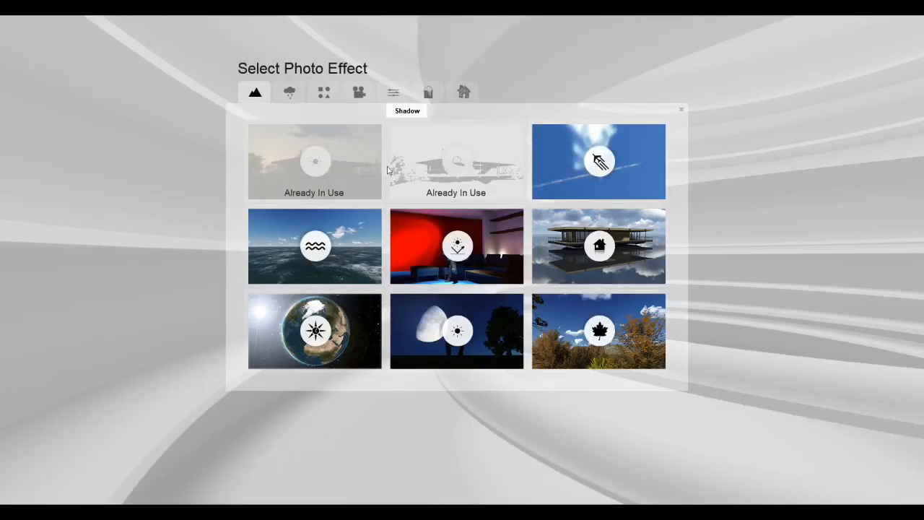
left_click(571, 236)
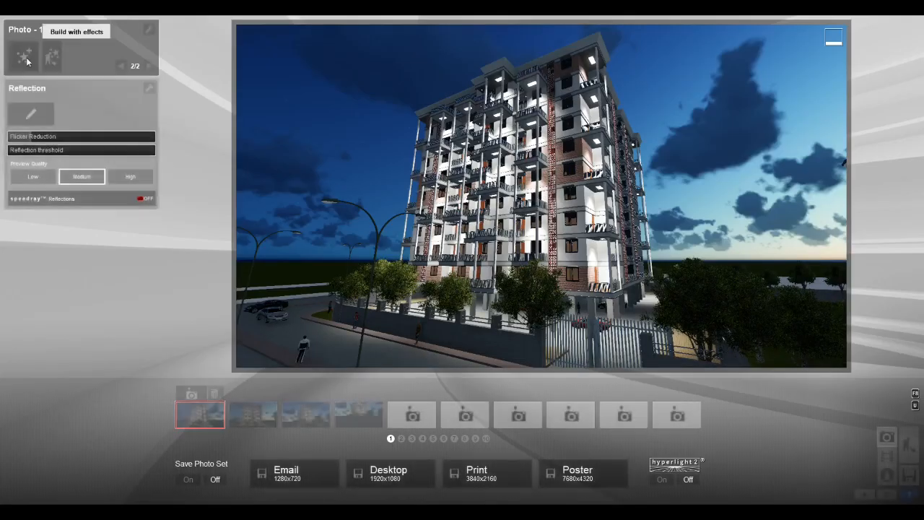
left_click(26, 56)
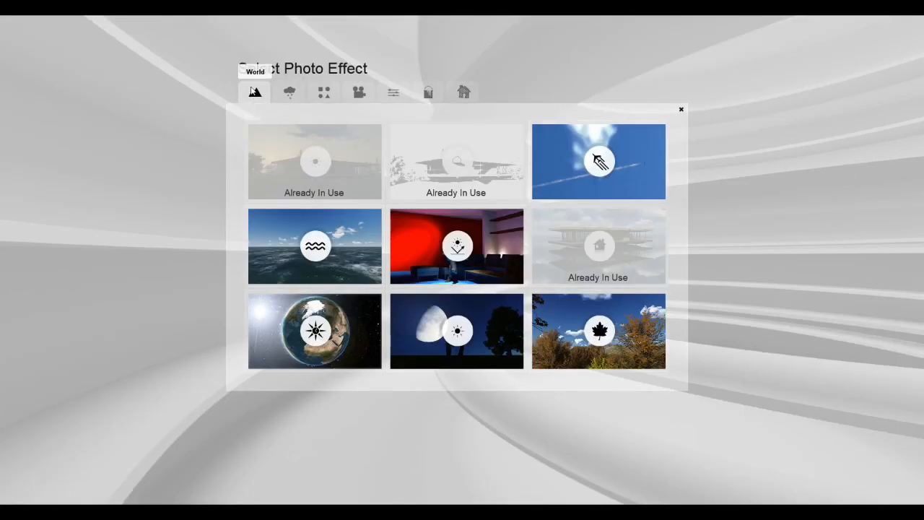
left_click(291, 94)
left_click(308, 152)
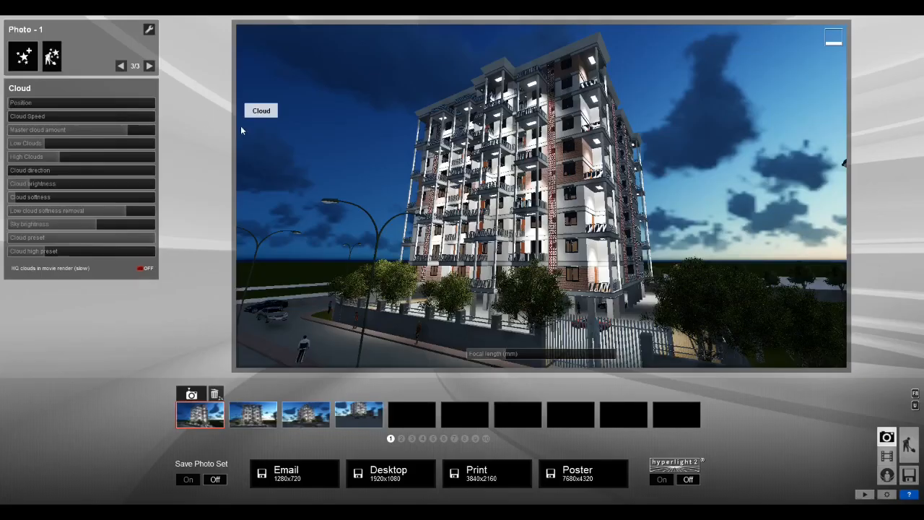
- Add the 2-Point Perspective effect from the Camera category to photo 1
left_click(62, 63)
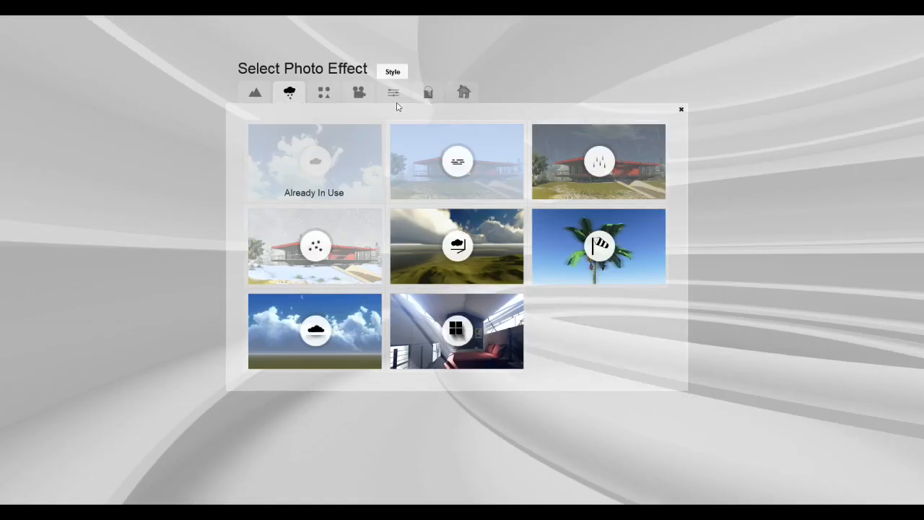
left_click(326, 98)
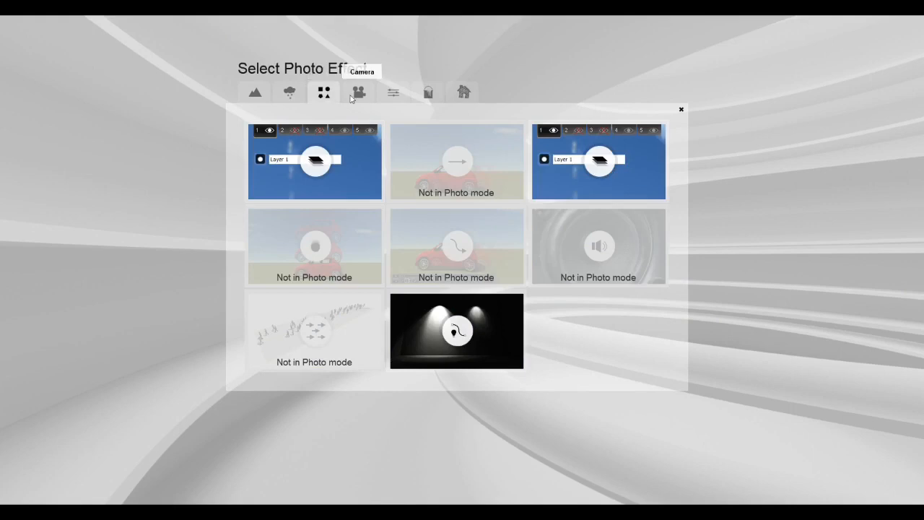
left_click(352, 97)
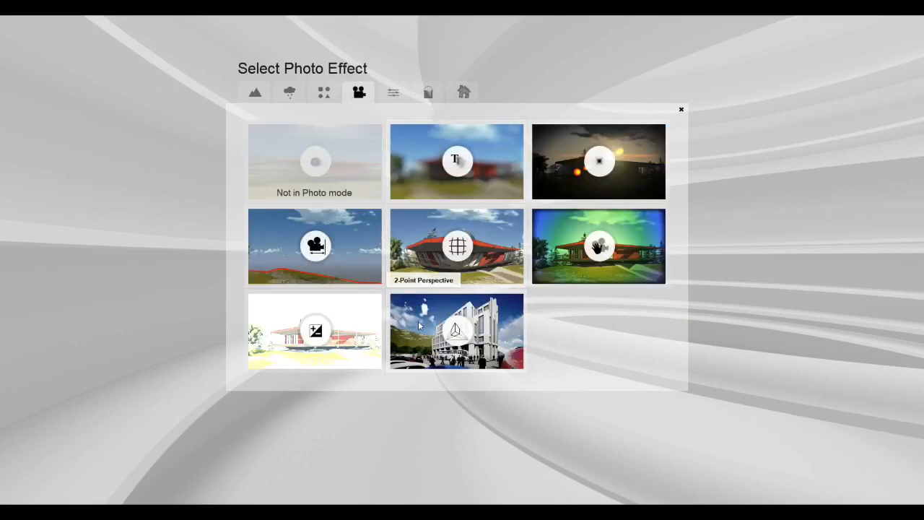
left_click(419, 326)
- Add the Analog Color Lab and Color correction effects from the Style category to photo 1
left_click(34, 65)
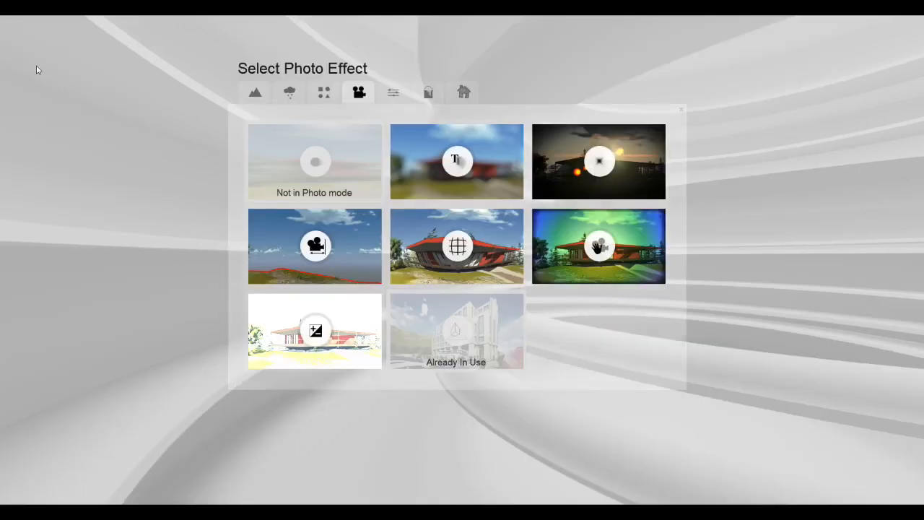
left_click(402, 99)
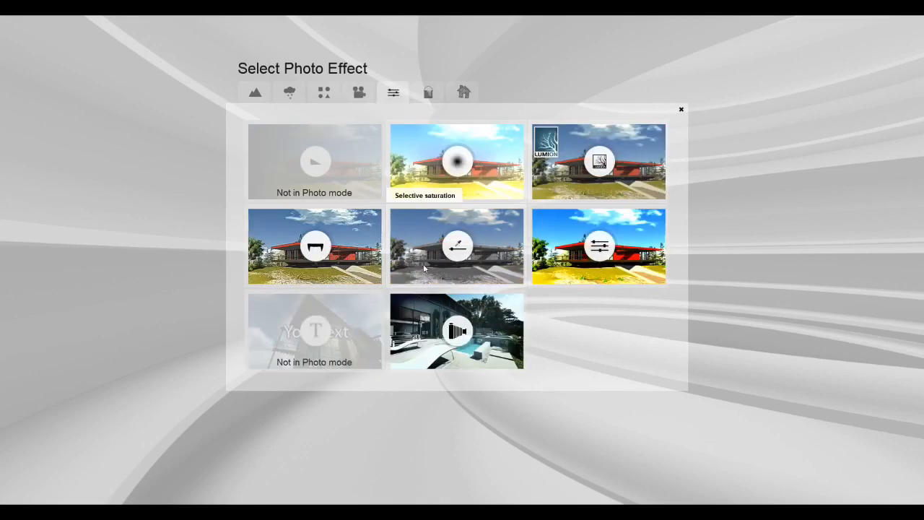
left_click(419, 312)
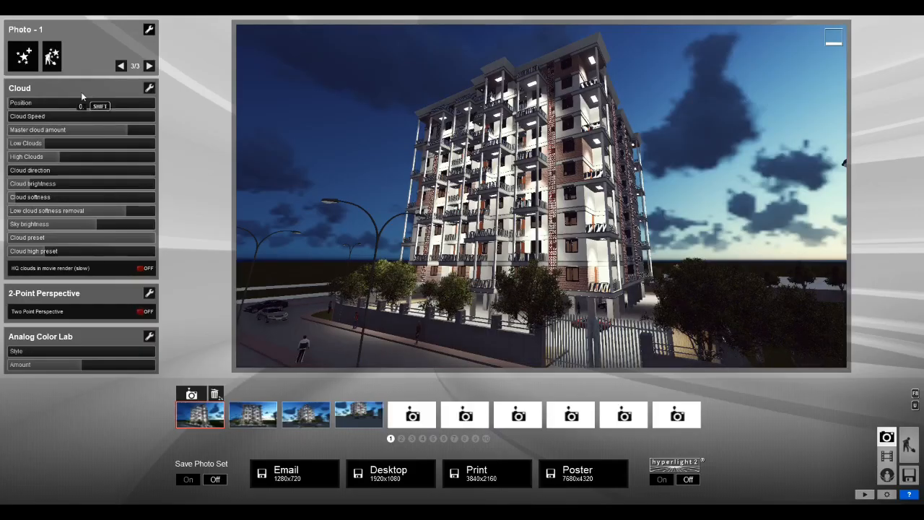
left_click(56, 9)
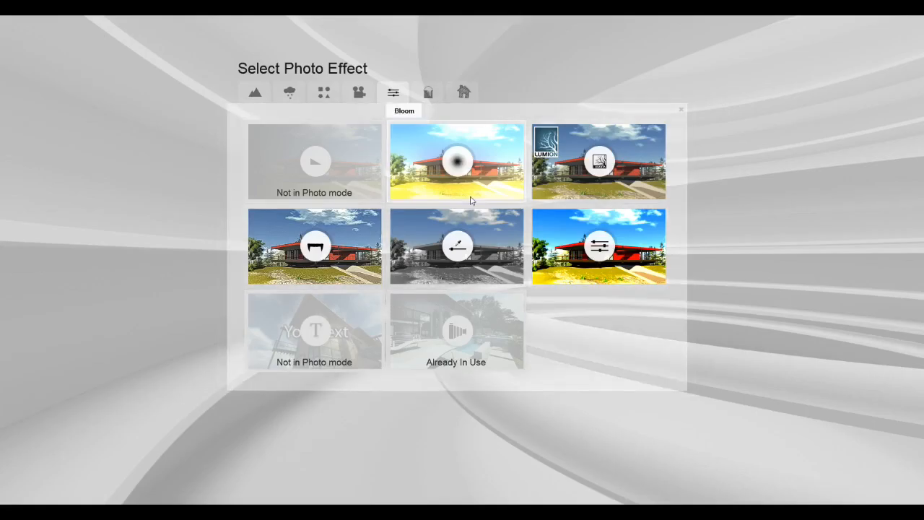
left_click(558, 223)
- Look through the Artistic and Sketch effects and close the effect selection without adding one
left_click(34, 61)
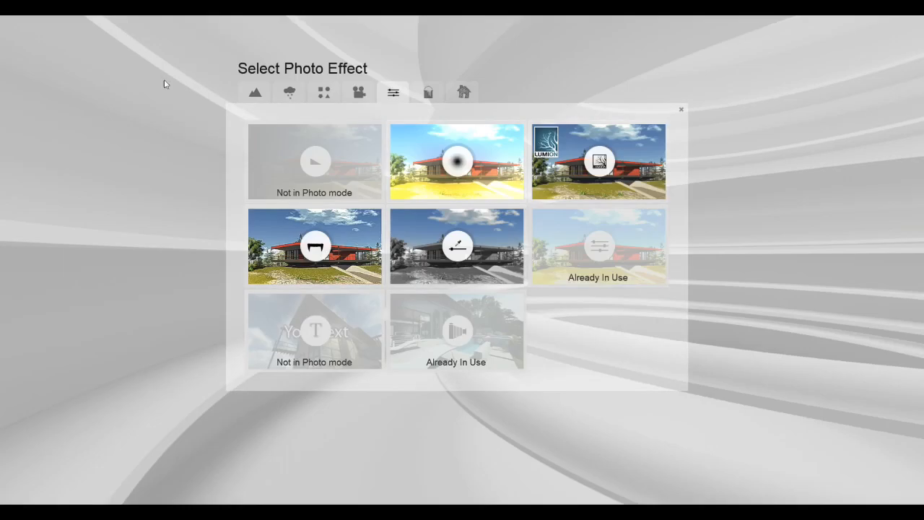
left_click(437, 93)
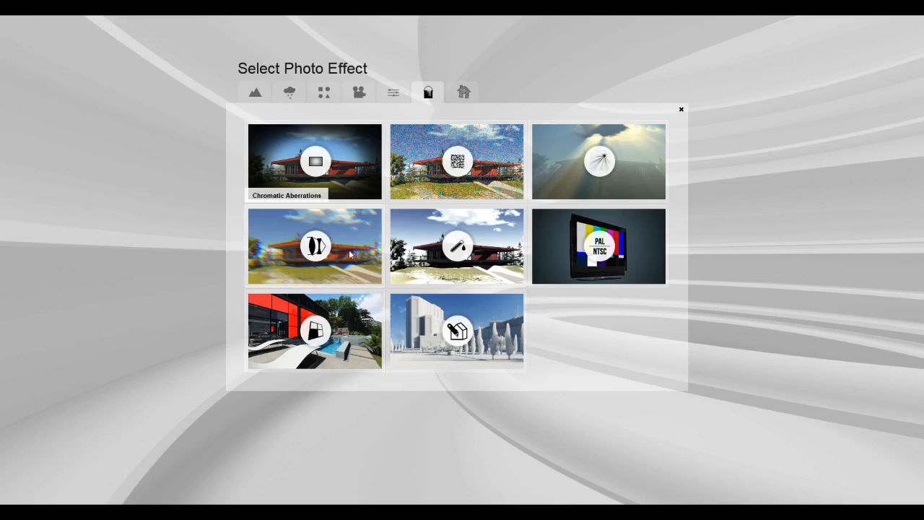
left_click(463, 93)
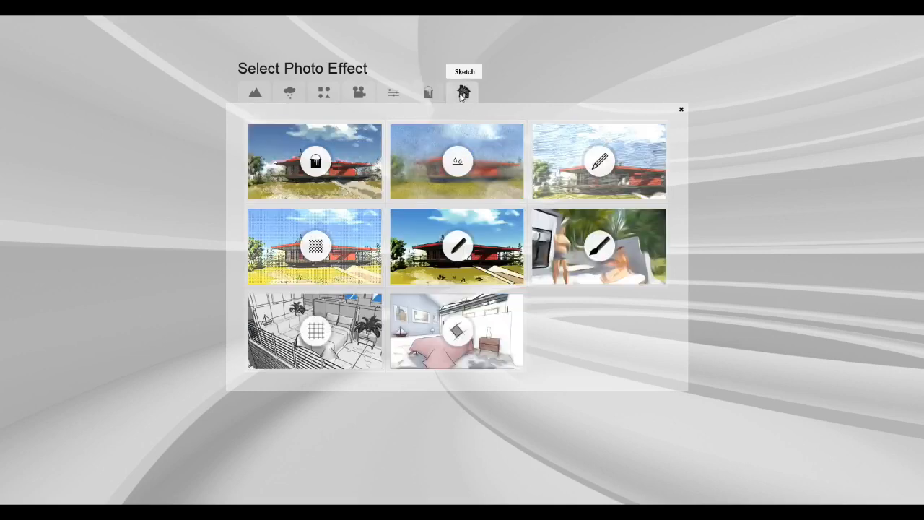
left_click(681, 110)
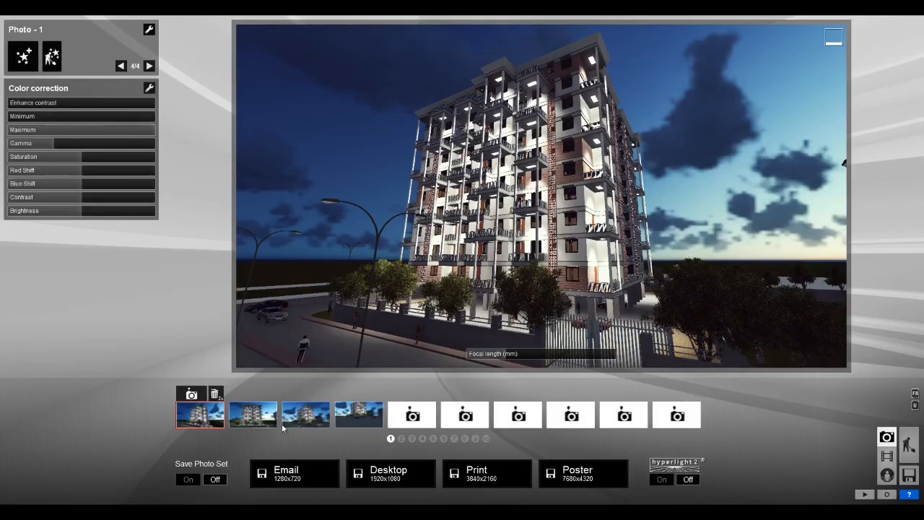
- Raise the sun height of photo 1's Sun effect to daylight and shift the sun heading to light the gate-side facade
left_click(123, 67)
left_click(123, 66)
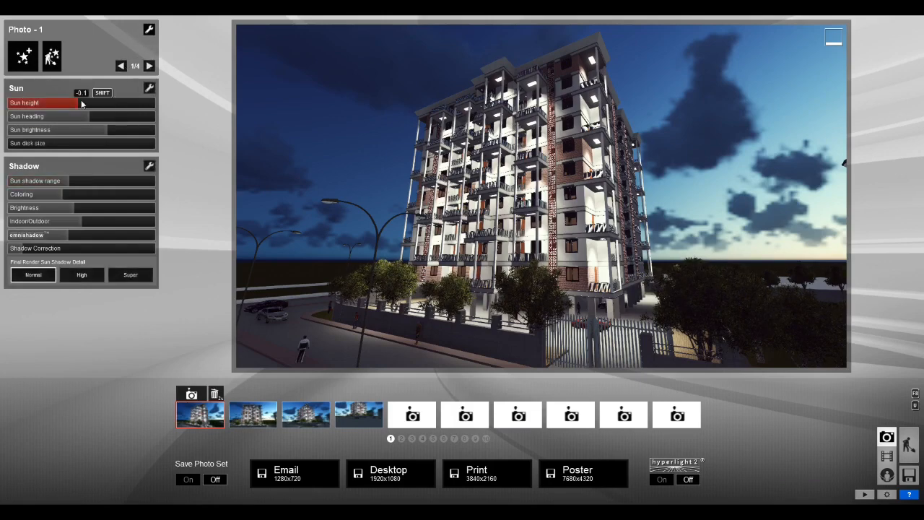
left_click_drag(82, 104, 108, 111)
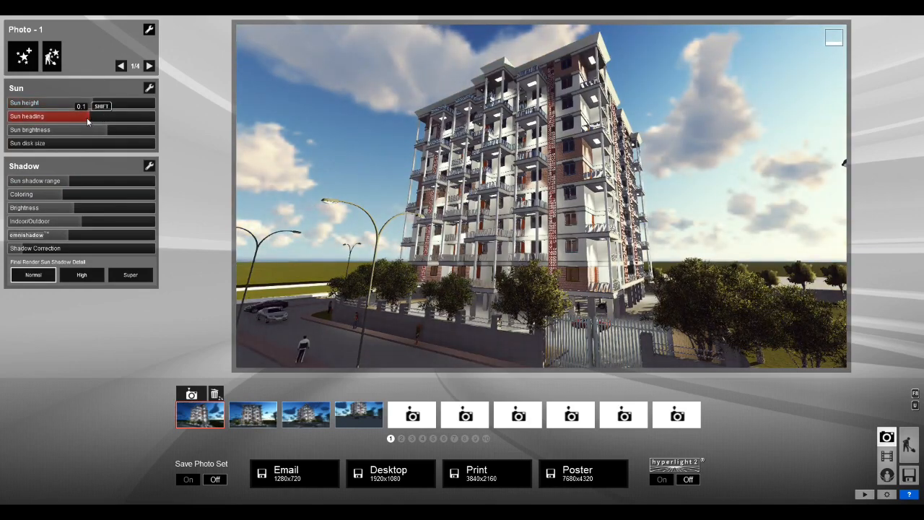
mouse_move(90, 117)
left_mouse_down()
mouse_move(24, 124)
mouse_move(55, 129)
mouse_move(86, 102)
mouse_move(98, 106)
mouse_move(90, 109)
left_mouse_up()
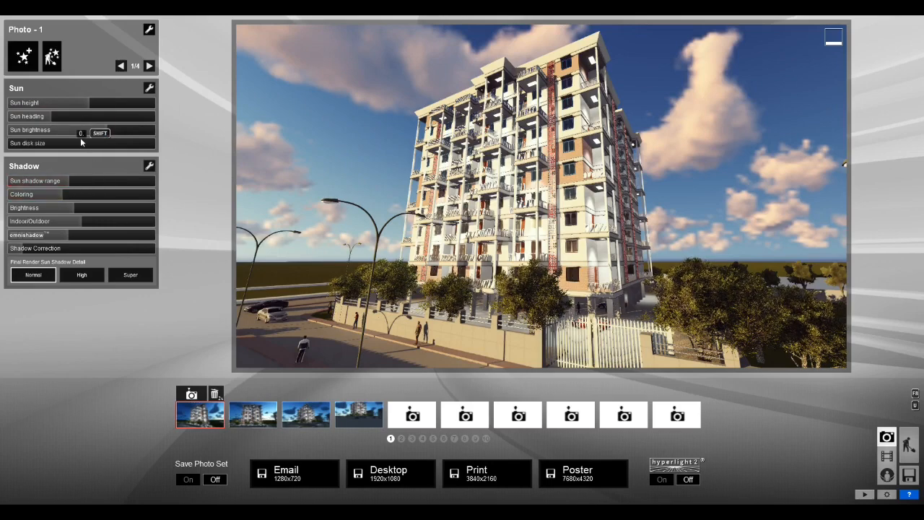
- Raise photo 1's sun brightness to about 0.8 and increase the Brightness and Indoor/Outdoor amounts of its Shadow effect
mouse_move(110, 130)
left_mouse_down()
mouse_move(69, 131)
mouse_move(118, 131)
mouse_move(94, 139)
mouse_move(120, 141)
left_mouse_up()
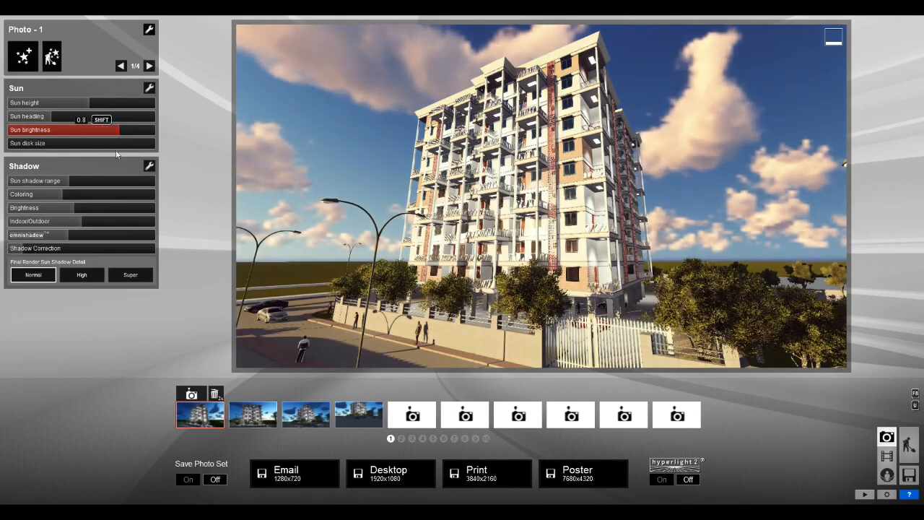
mouse_move(75, 182)
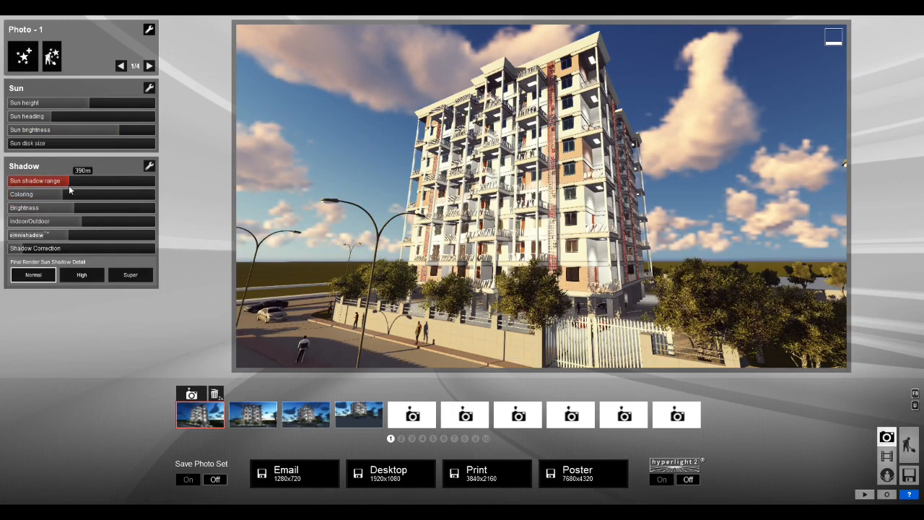
left_click_drag(81, 209, 112, 215)
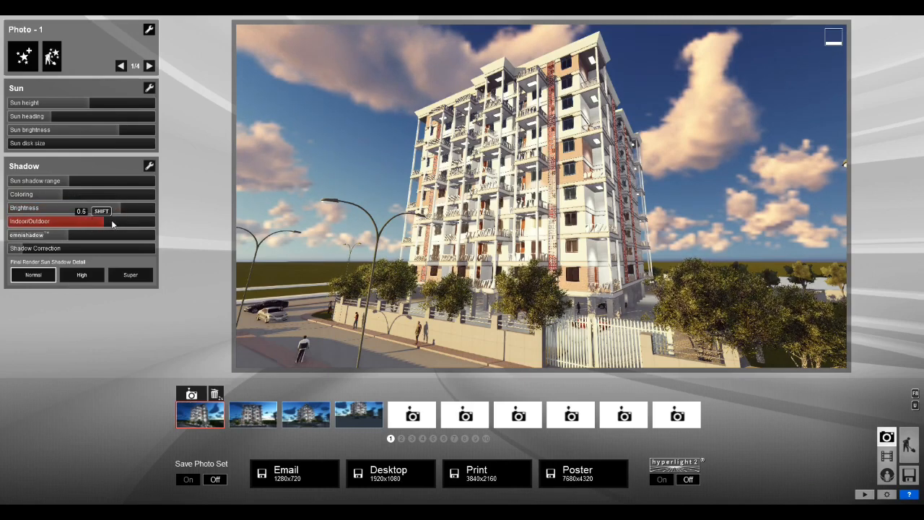
left_click_drag(100, 223, 62, 227)
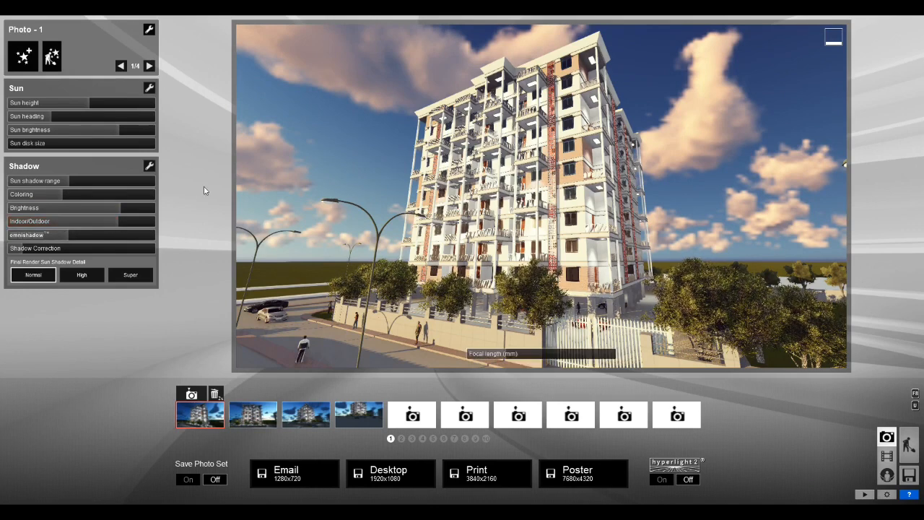
- Slightly raise the shadow Coloring, lower omnishadow, increase Shadow Correction and set the final render sun shadow detail to Super
left_click_drag(68, 192, 120, 197)
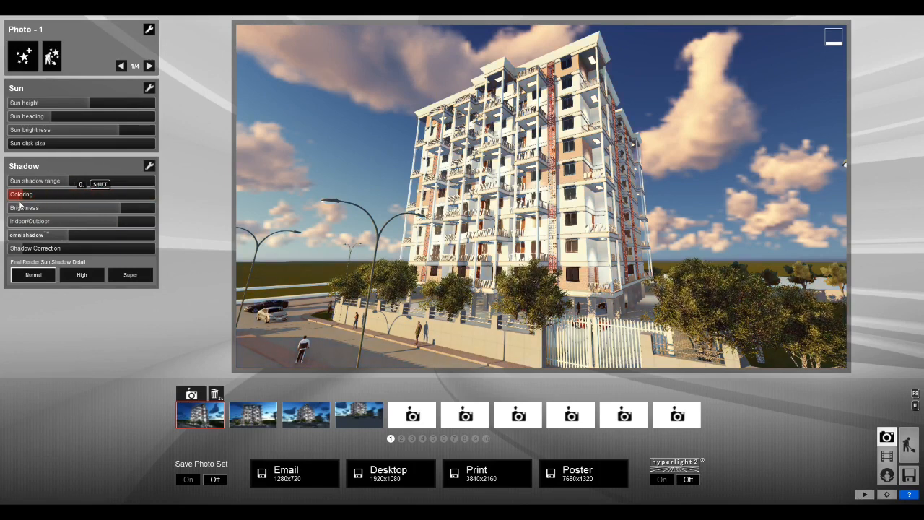
left_click_drag(33, 207, 67, 206)
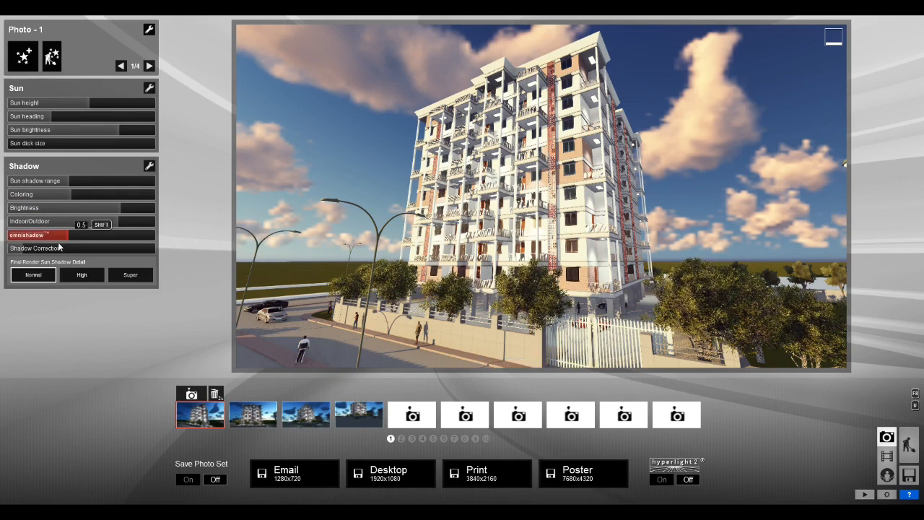
left_click_drag(90, 240, 46, 250)
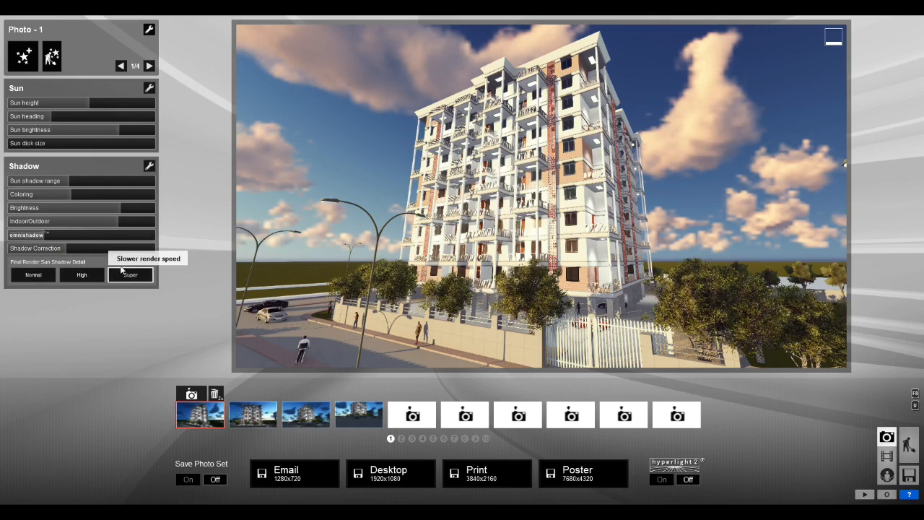
- Open photo 1's Reflection effect for editing and add a first reflection plane on a window beside the red lattice strip
left_click(149, 66)
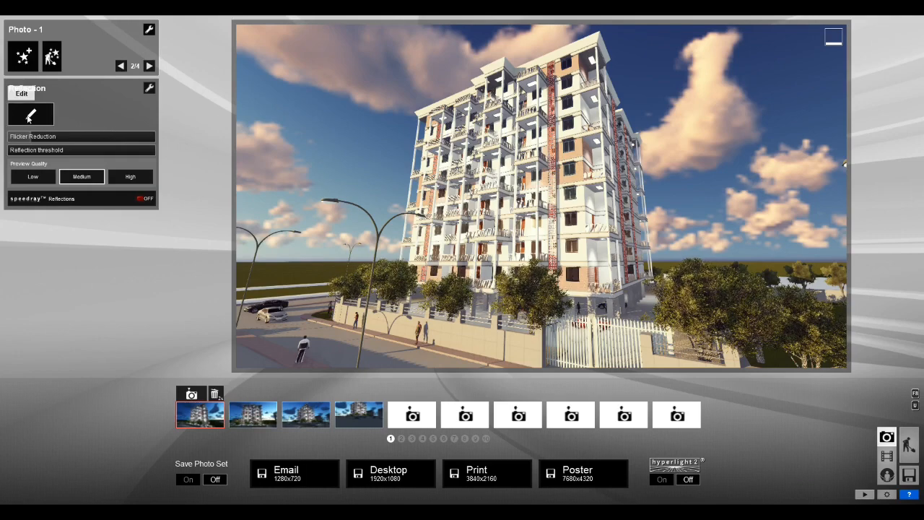
left_click(30, 117)
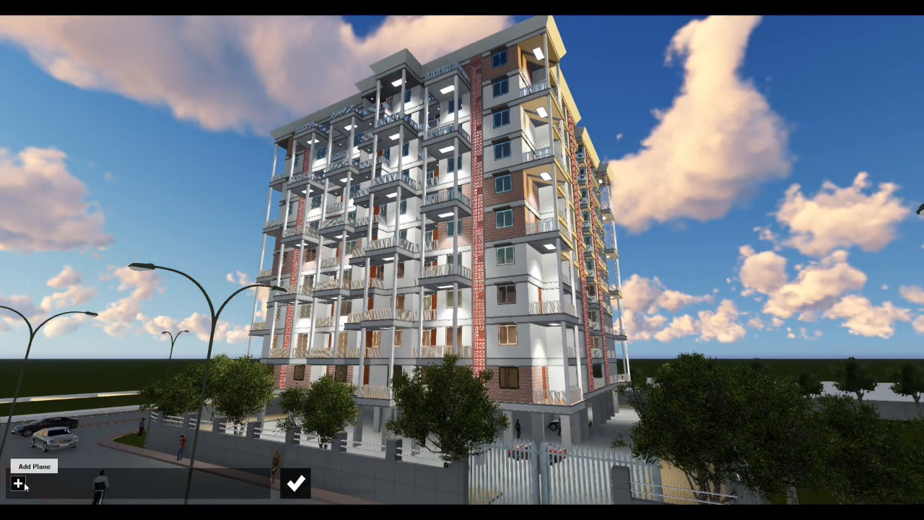
left_click(24, 486)
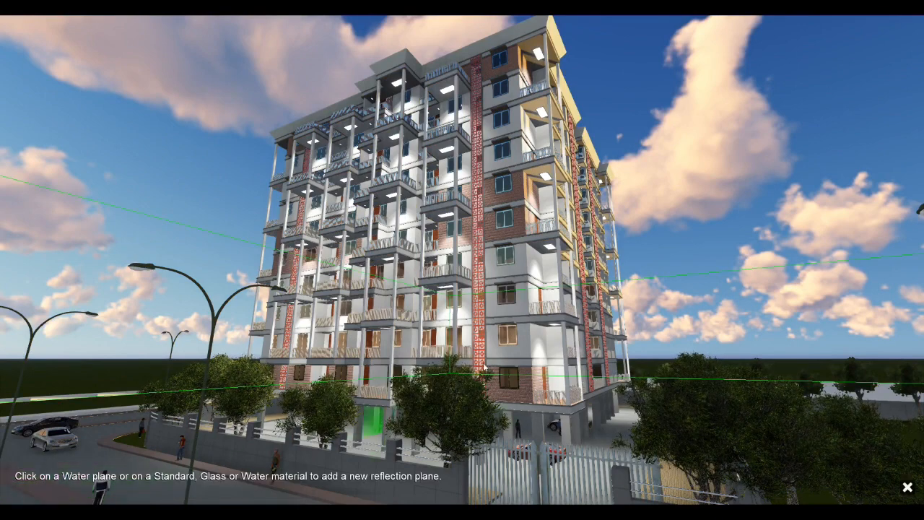
scroll(499, 282, "up", 6)
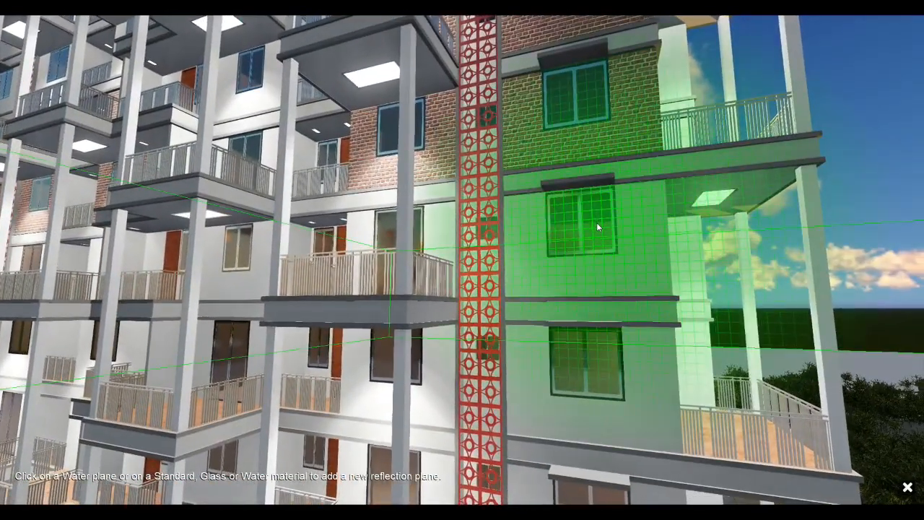
left_click(597, 223)
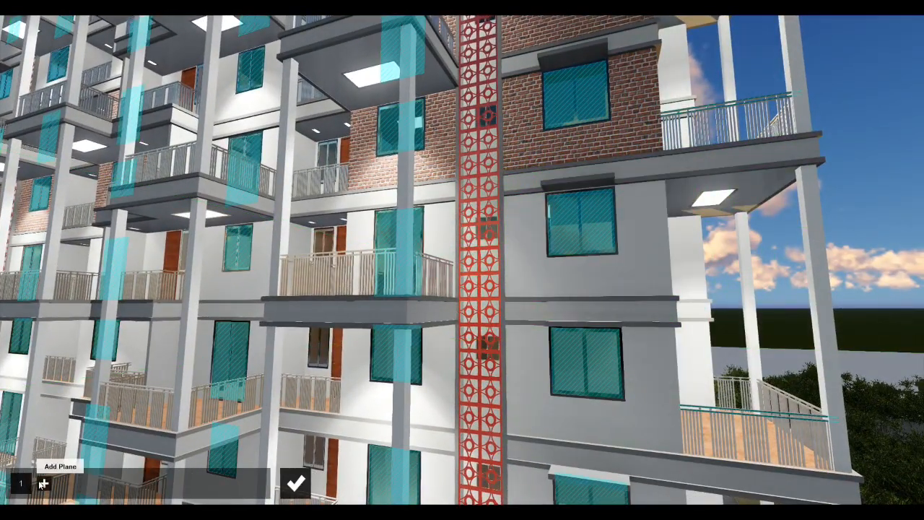
- Add three more reflection planes, two on the facade behind the balcony and one in the recessed door and window area
left_click(44, 484)
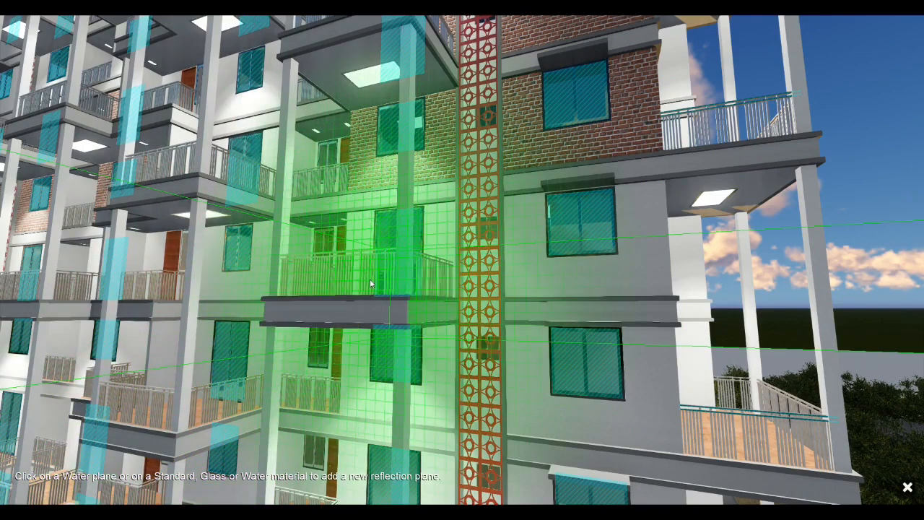
left_click(367, 284)
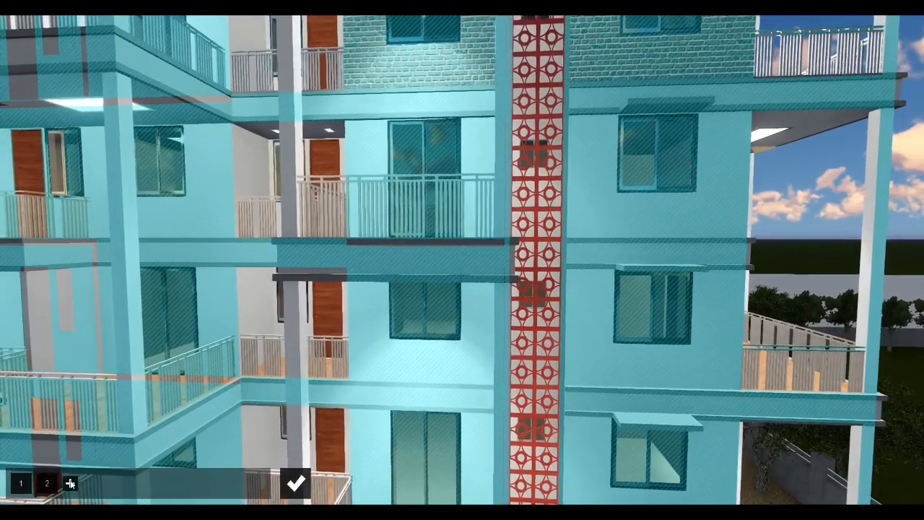
left_click(70, 483)
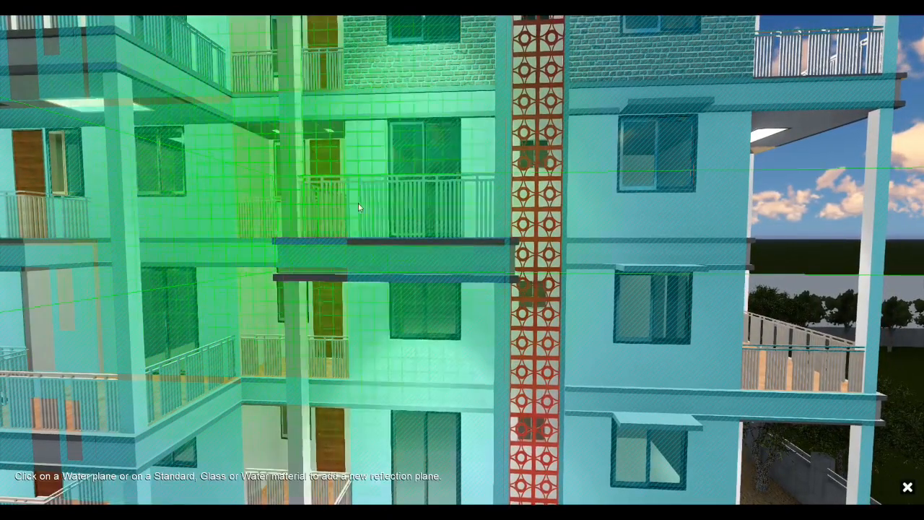
left_click(369, 205)
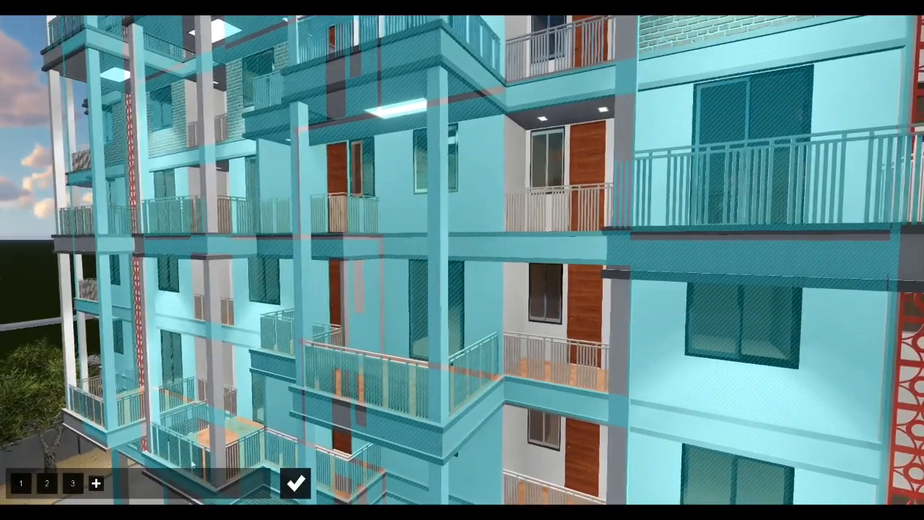
left_click(96, 483)
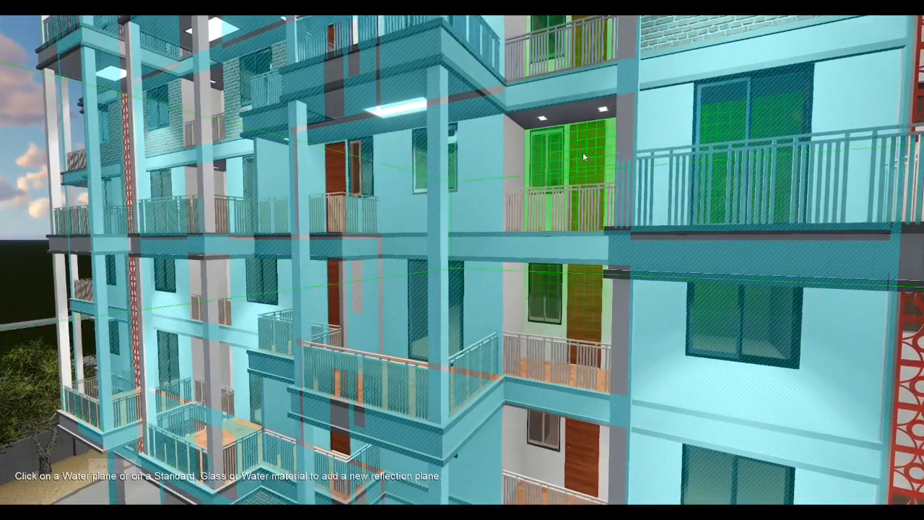
left_click(559, 205)
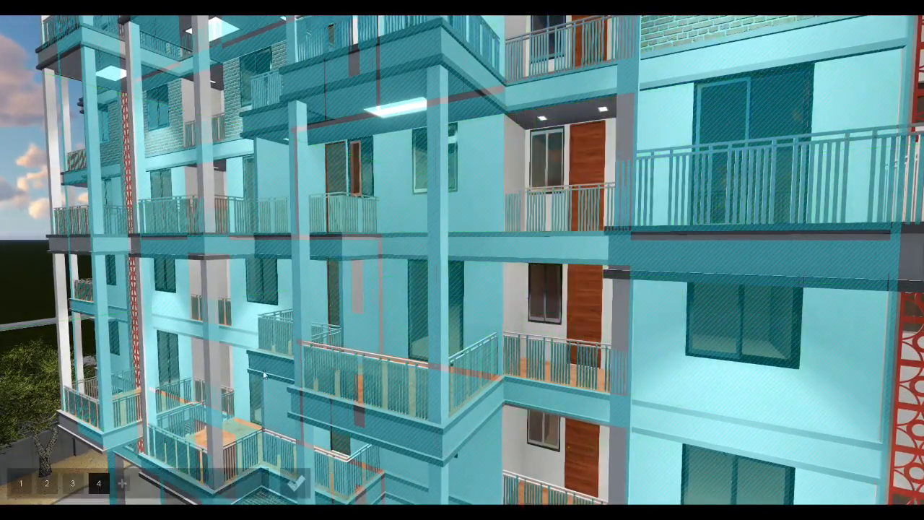
- Add three reflection planes on the recessed balcony's window, its wooden door and the slab edge below the railing
left_click(123, 483)
left_click(557, 157)
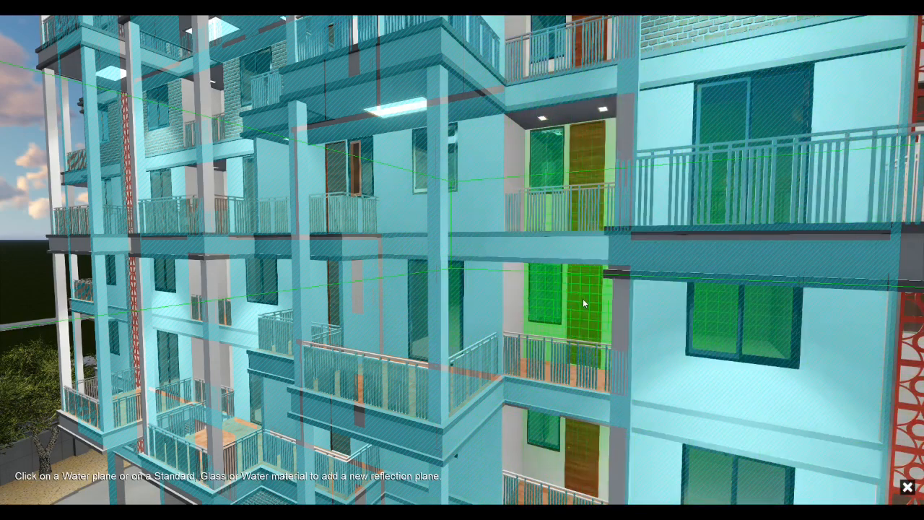
left_click(583, 298)
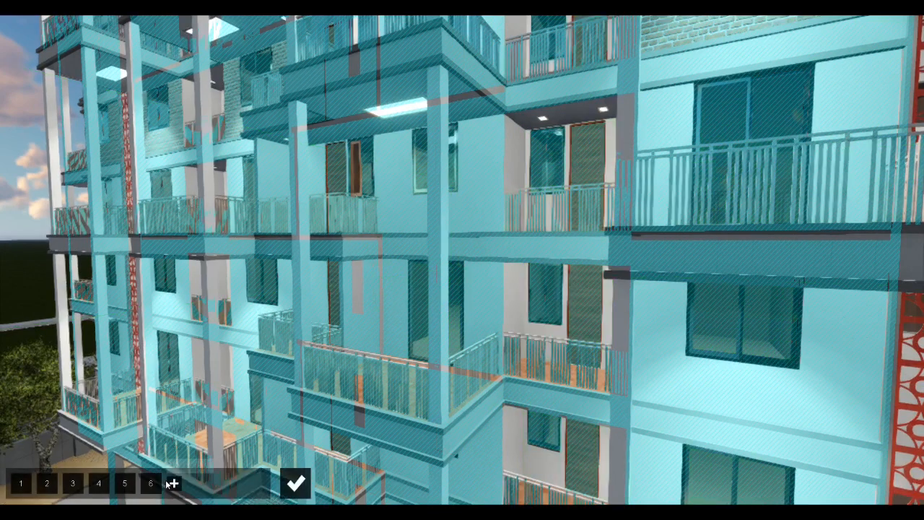
left_click(172, 483)
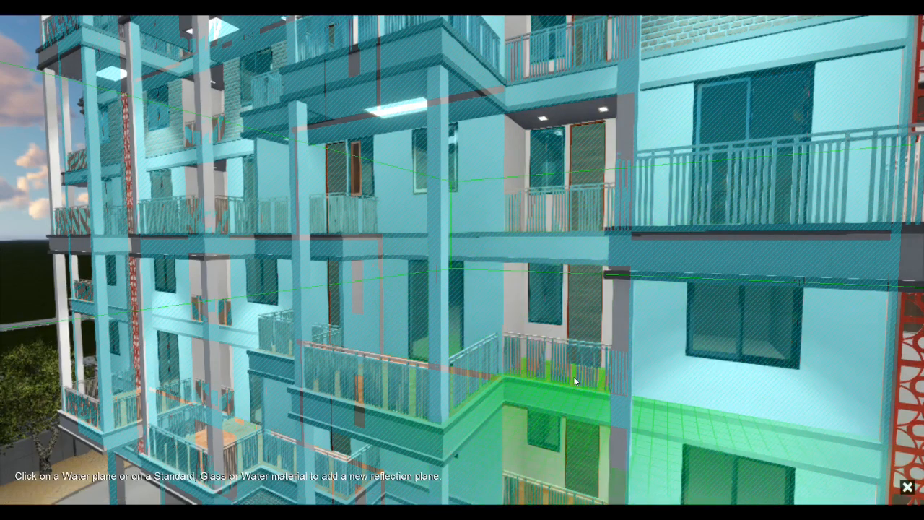
left_click(574, 376)
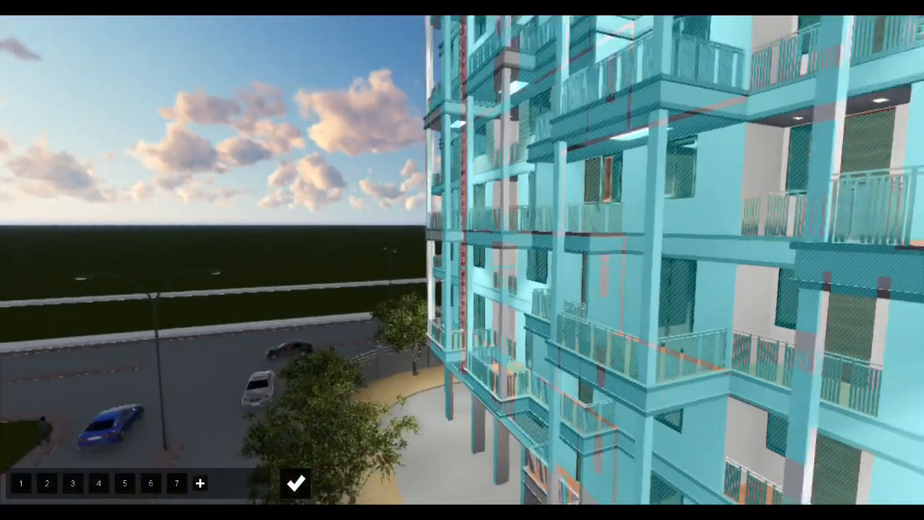
- Add reflection planes on the floor and rear wall of the lowest corner balcony above the red car
key("s")
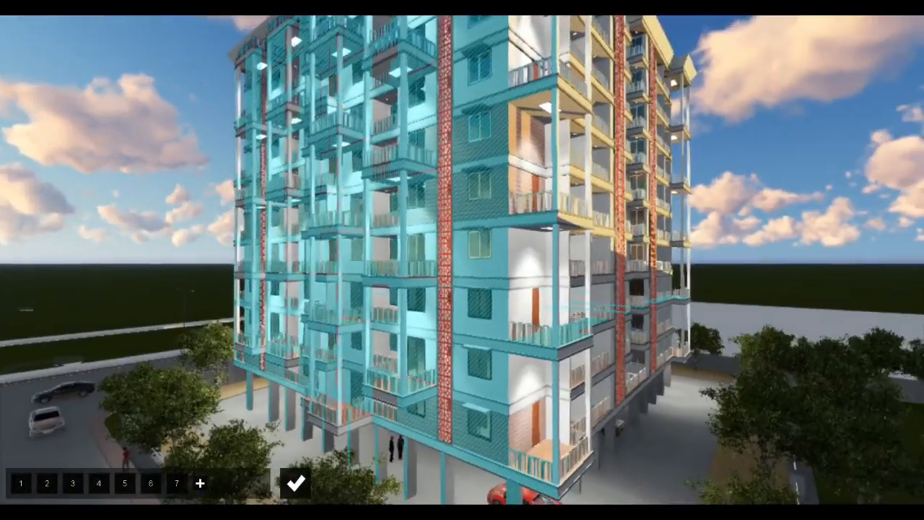
key("w")
right_click_drag(505, 346, 448, 398)
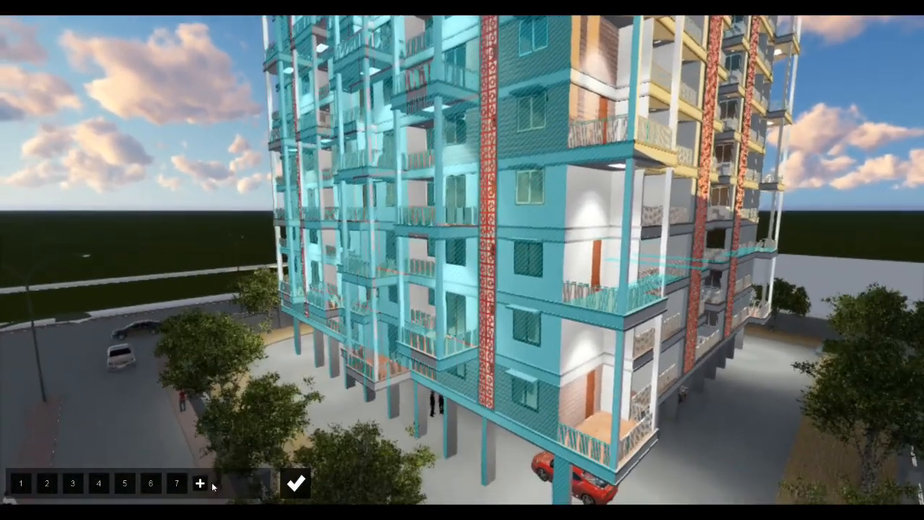
left_click(201, 483)
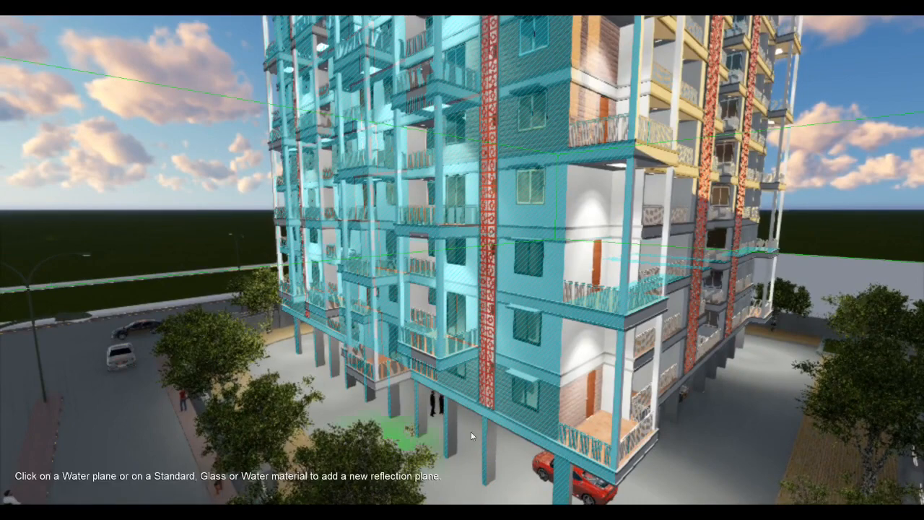
left_click(598, 436)
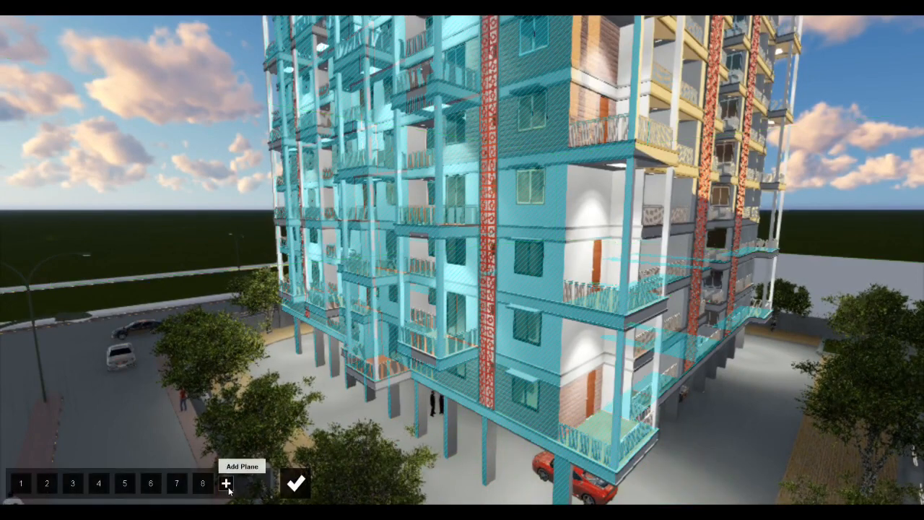
left_click(227, 487)
left_click(580, 402)
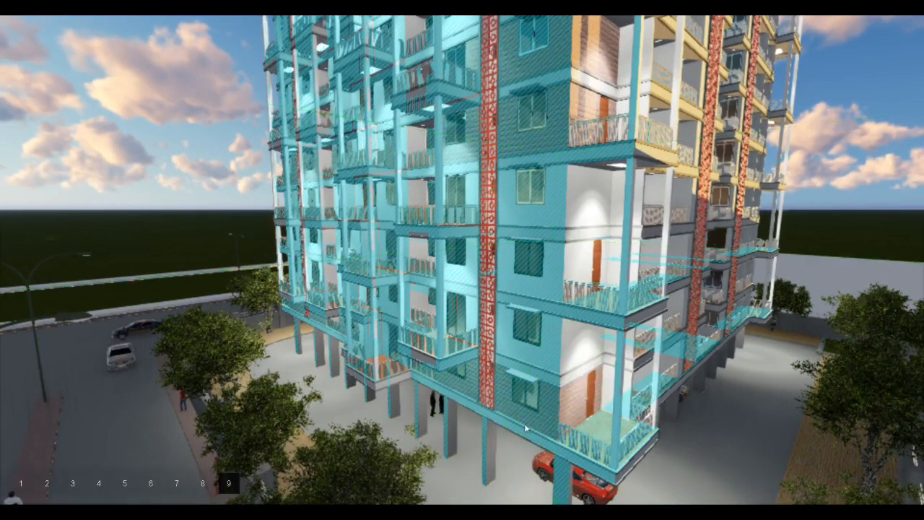
left_click(251, 481)
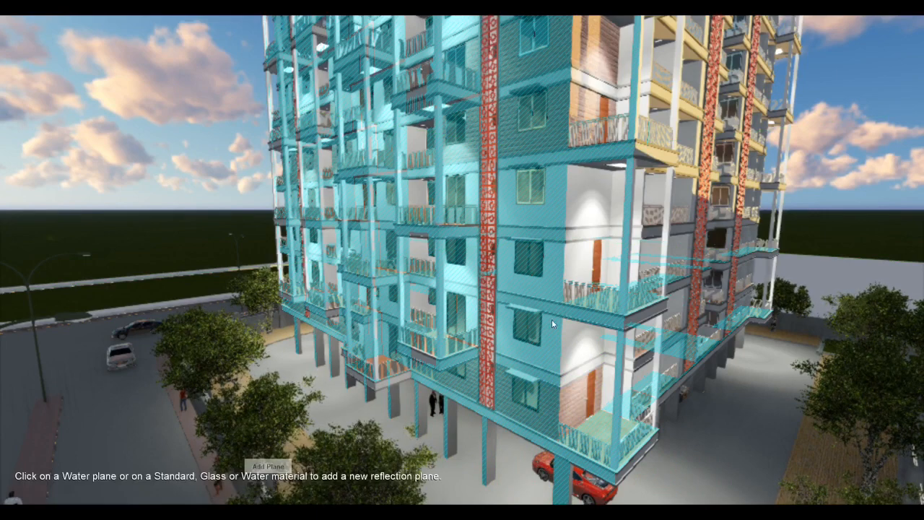
left_click(662, 139)
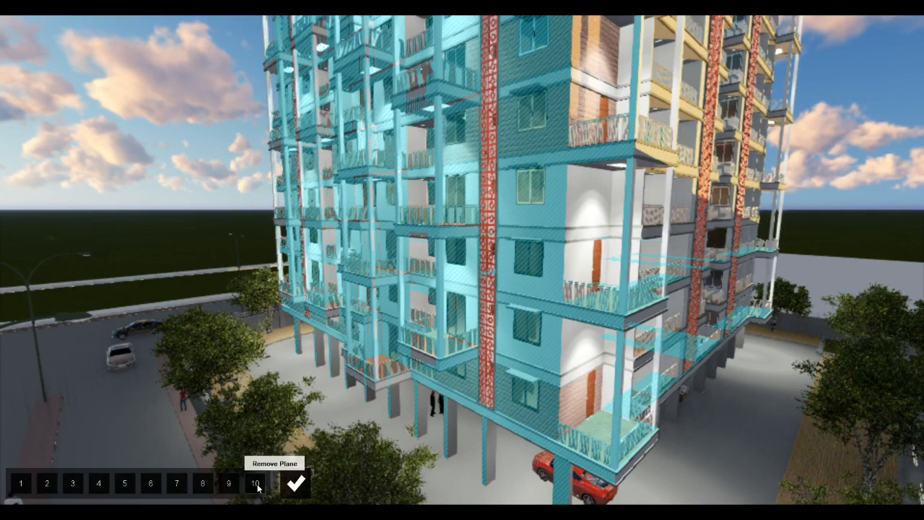
left_click(258, 485)
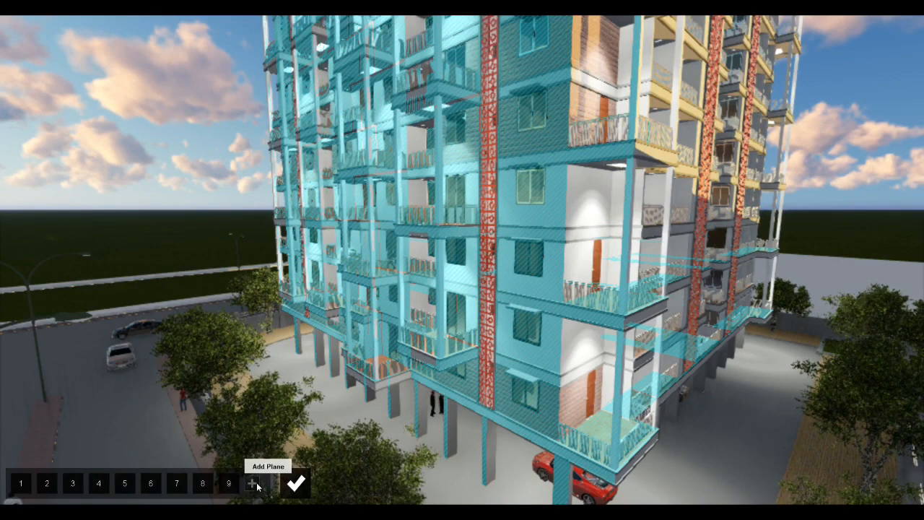
- Add a tenth reflection plane at the door of an upper corner balcony and accept the reflection planes
left_click(254, 484)
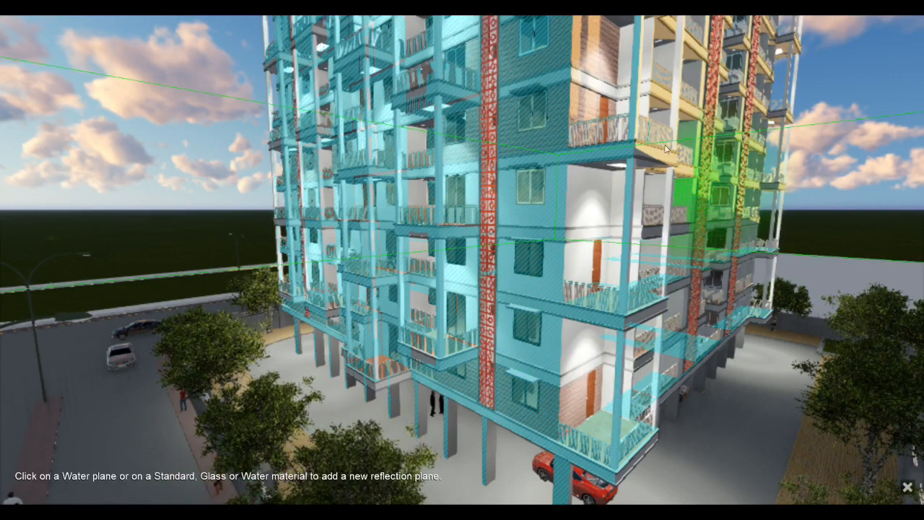
left_click(612, 131)
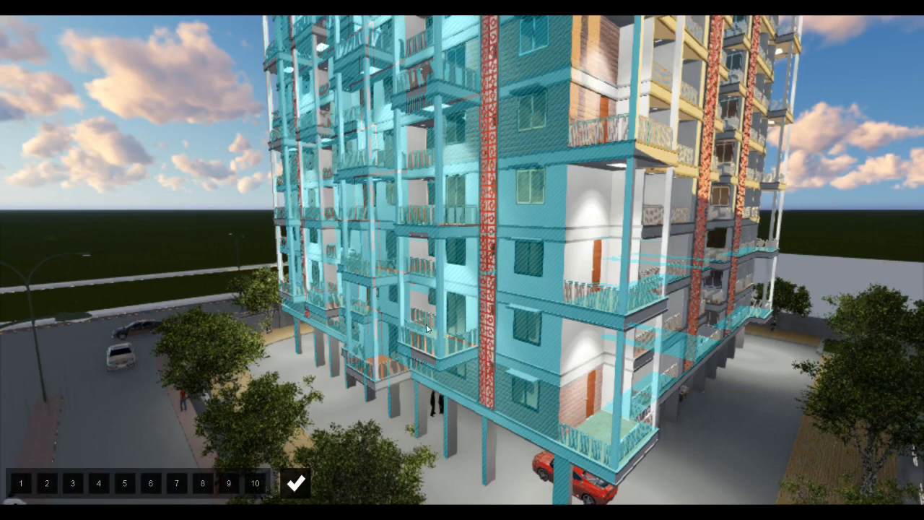
left_click(297, 481)
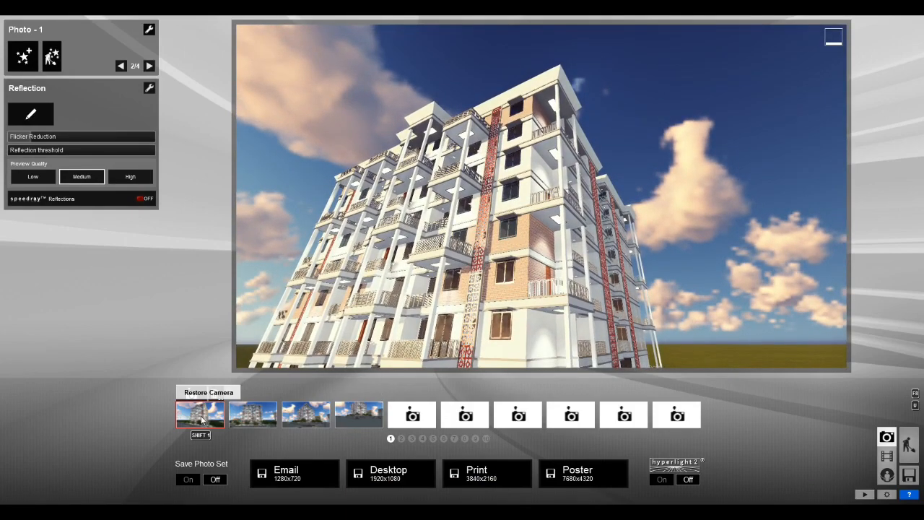
- Restore photo 1's saved camera view and open its Cloud effect settings
left_click(203, 420)
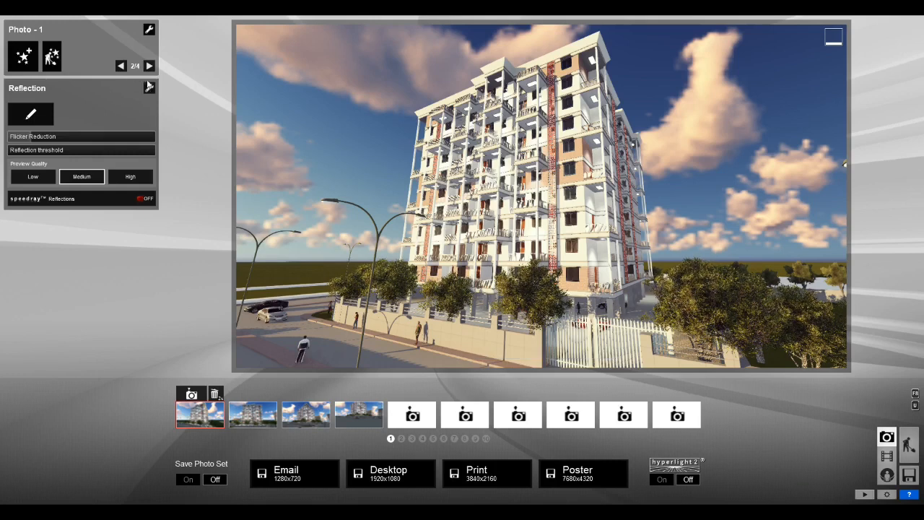
left_click(150, 66)
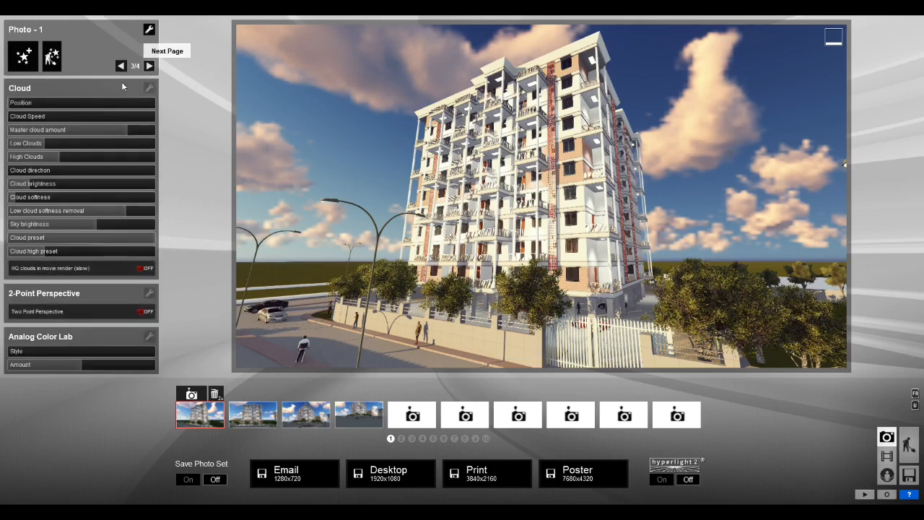
- Shift the cloud position, reduce the master cloud amount, and slightly raise the high clouds, low clouds and cloud speed
left_click(24, 103)
left_click_drag(24, 103, 37, 103)
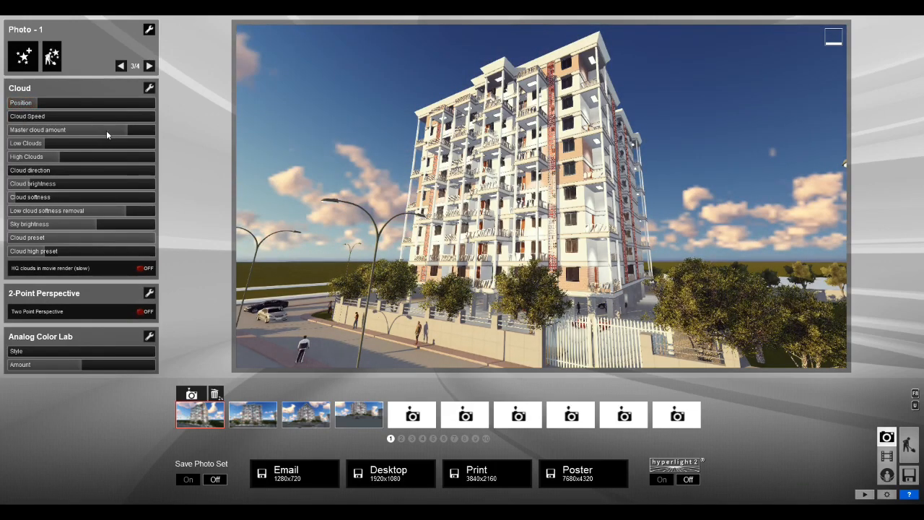
left_click_drag(134, 133, 111, 133)
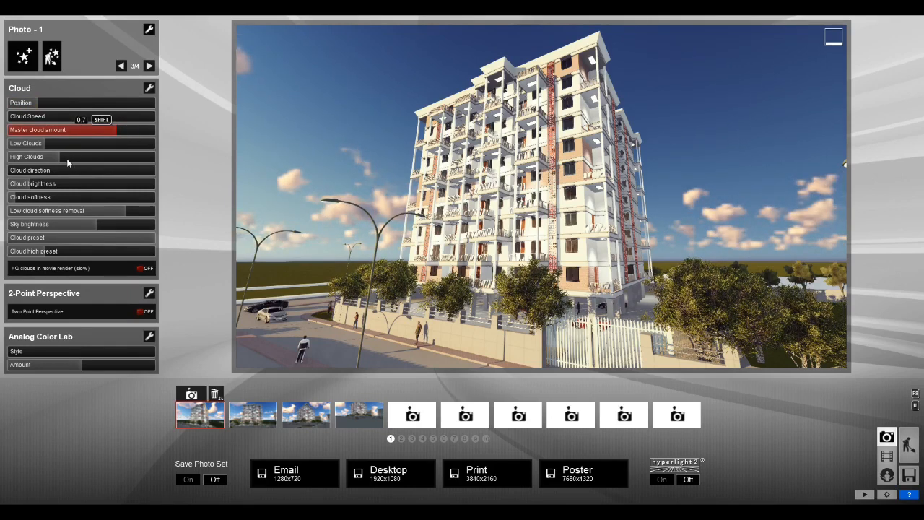
left_click_drag(67, 159, 71, 160)
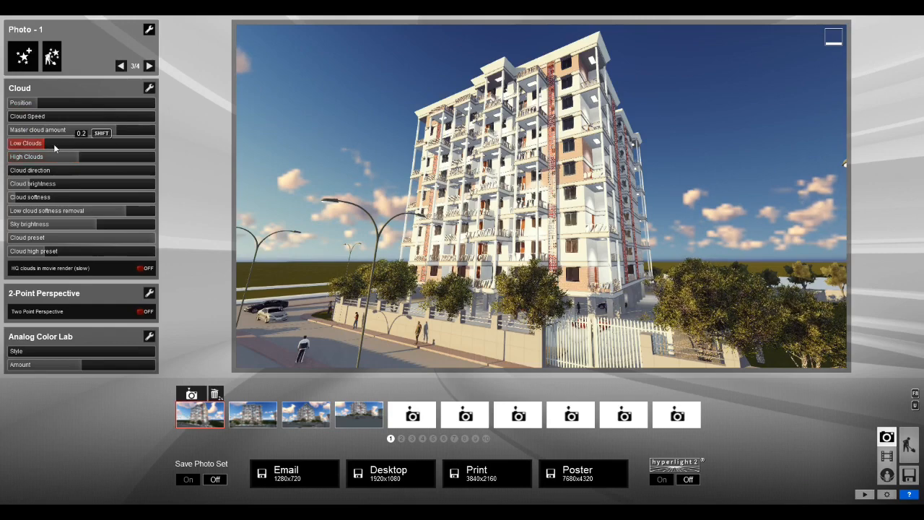
mouse_move(55, 147)
left_mouse_down()
mouse_move(63, 149)
mouse_move(56, 145)
left_mouse_up()
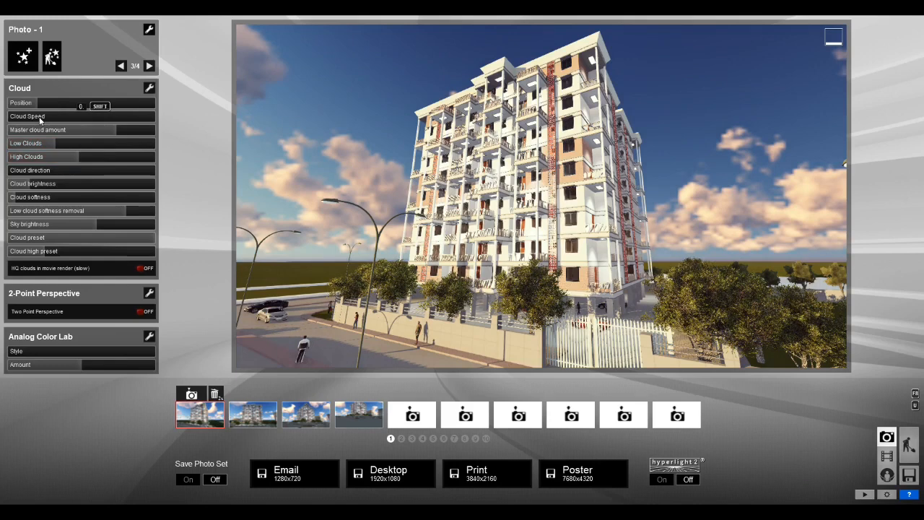
left_click_drag(45, 117, 75, 206)
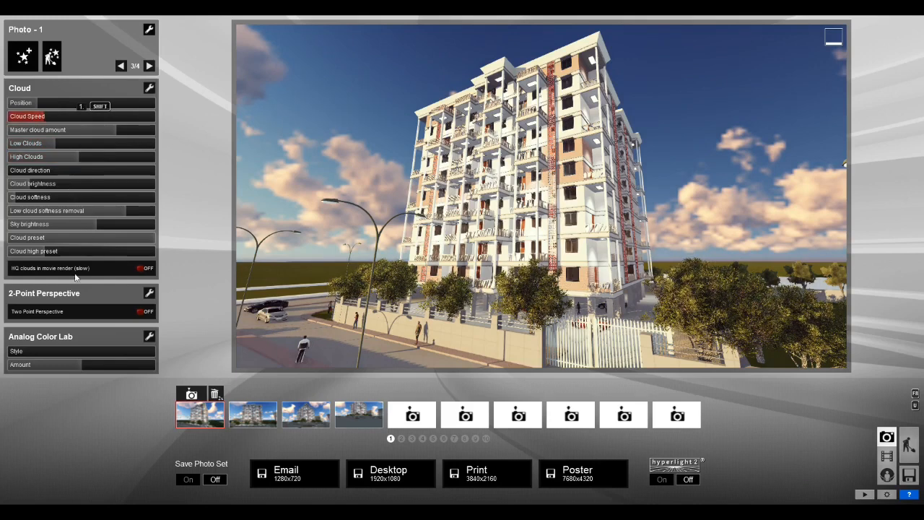
- Turn on Two Point Perspective for photo 1 and move the camera back to frame the whole building with the street
left_click(145, 312)
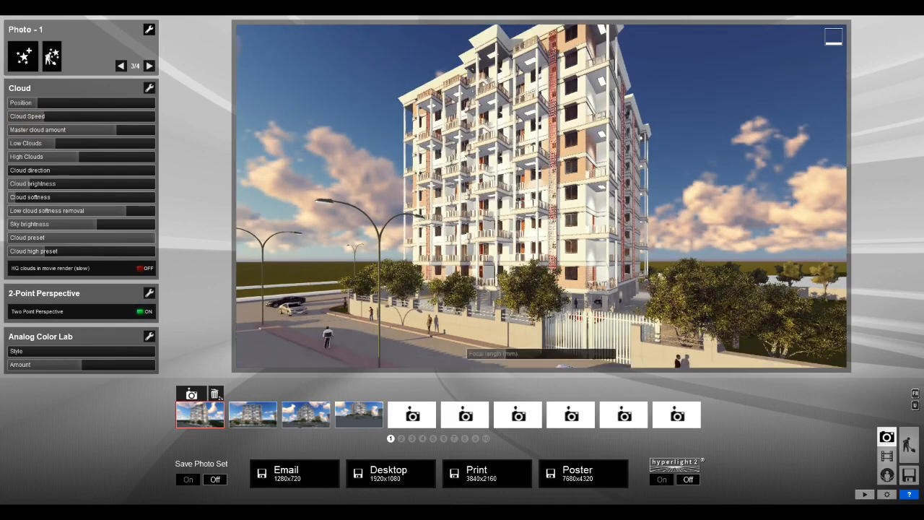
key("s")
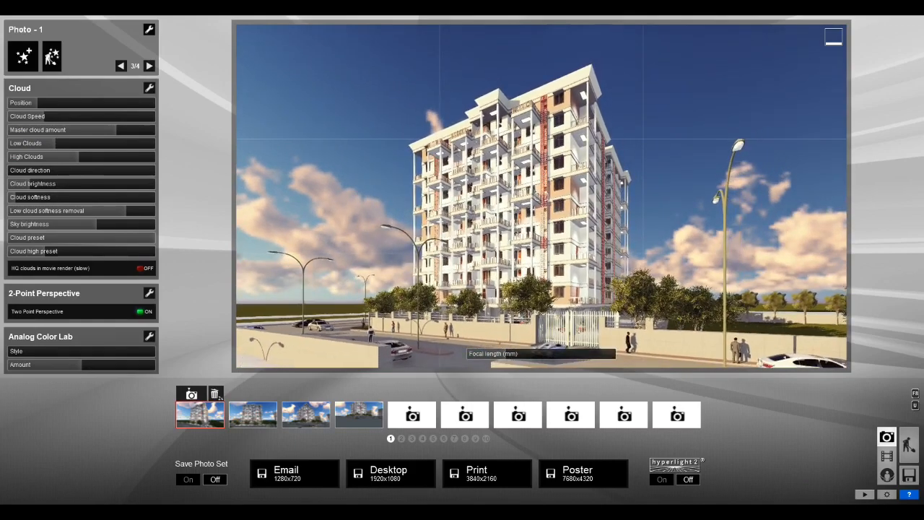
key("w")
key("s")
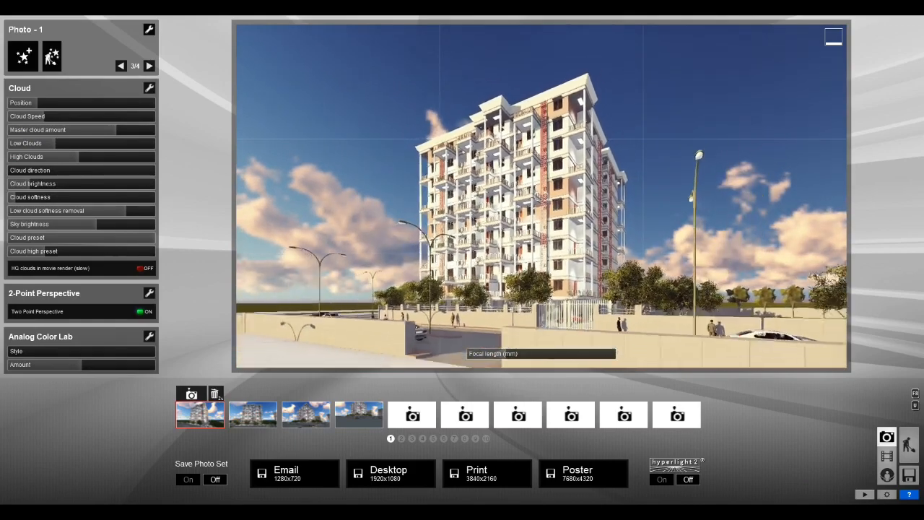
key("w")
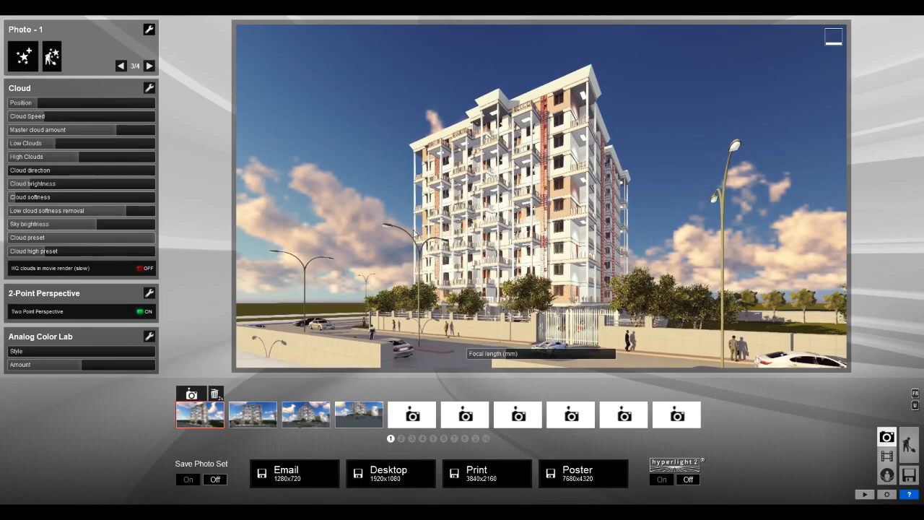
mouse_move(406, 188)
right_mouse_down()
mouse_move(549, 171)
mouse_move(410, 187)
mouse_move(404, 206)
right_mouse_up()
key("w")
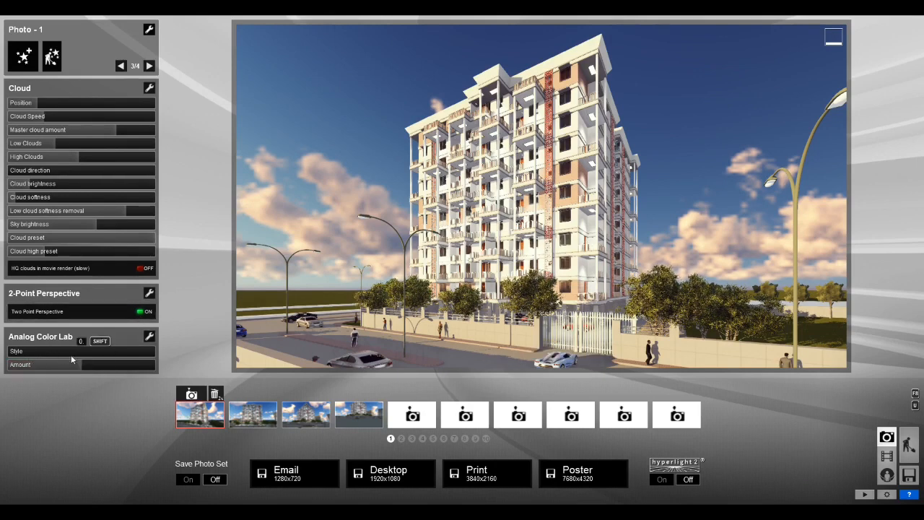
- Set the Analog Color Lab style close to its maximum and lower its amount to a subtle level
left_click(16, 351)
left_click_drag(18, 353, 153, 357)
left_click_drag(78, 368, 35, 369)
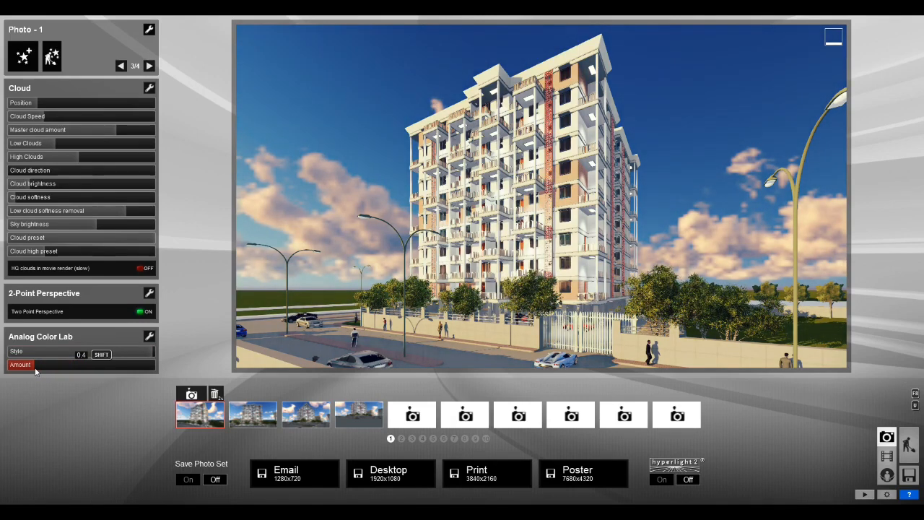
left_click_drag(101, 369, 194, 369)
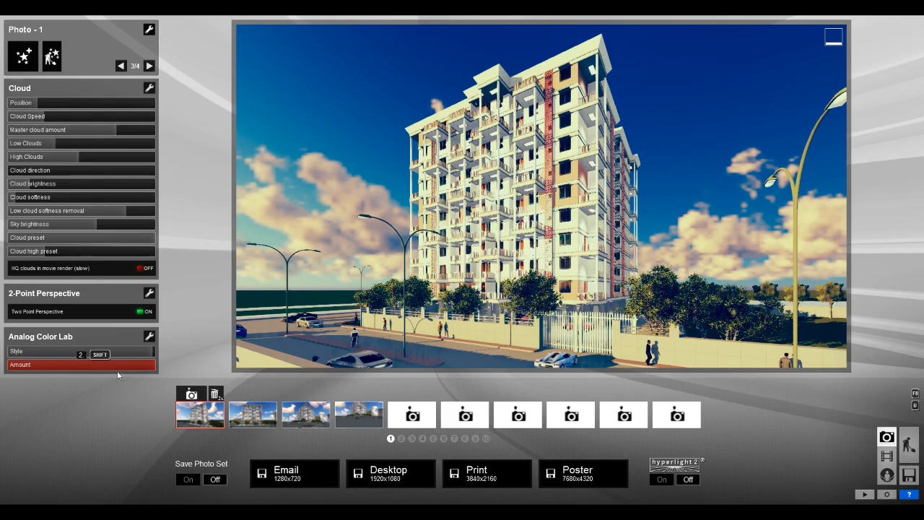
left_click_drag(83, 369, 29, 371)
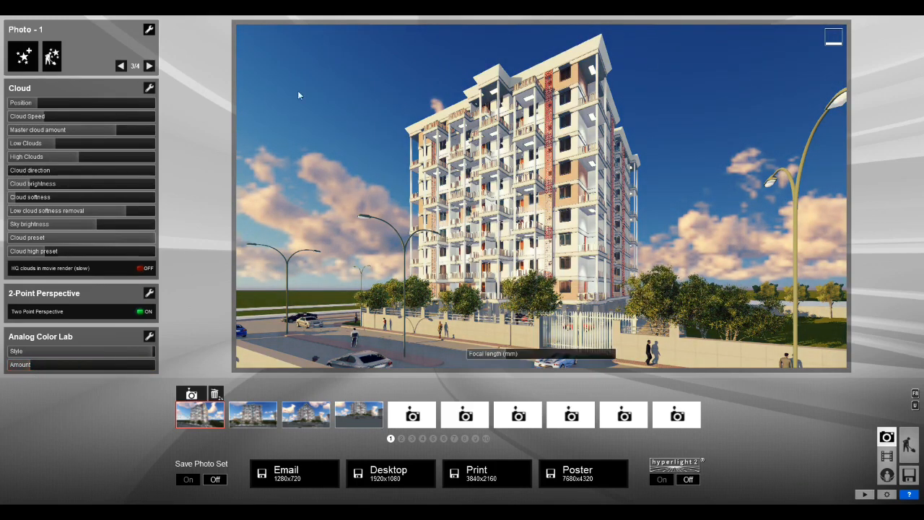
- In Color correction, set gamma to 0.8, raise saturation and brightness moderately, and lower contrast slightly
left_click(150, 66)
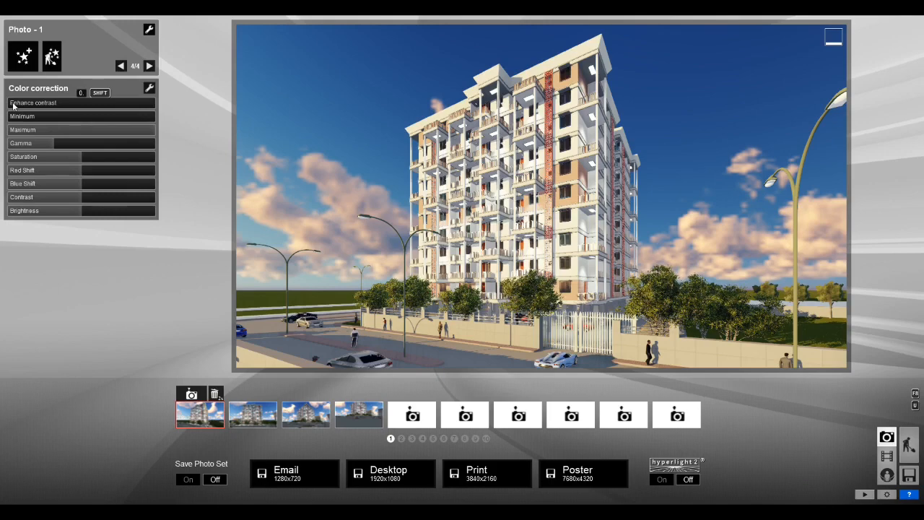
mouse_move(12, 105)
left_mouse_down()
mouse_move(59, 105)
mouse_move(11, 107)
mouse_move(42, 117)
mouse_move(5, 121)
left_mouse_up()
left_click_drag(54, 144, 74, 161)
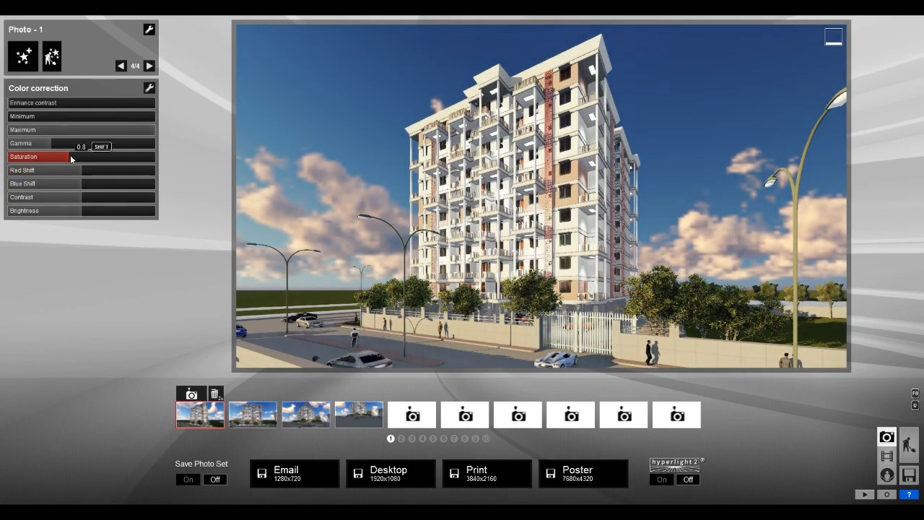
left_click_drag(71, 157, 81, 158)
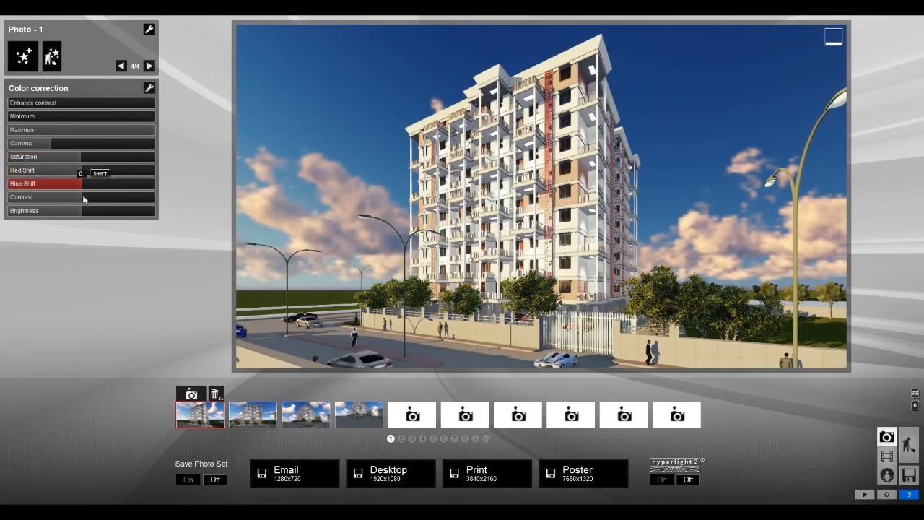
mouse_move(87, 212)
left_mouse_down()
mouse_move(101, 215)
mouse_move(75, 202)
mouse_move(93, 203)
mouse_move(72, 205)
left_mouse_up()
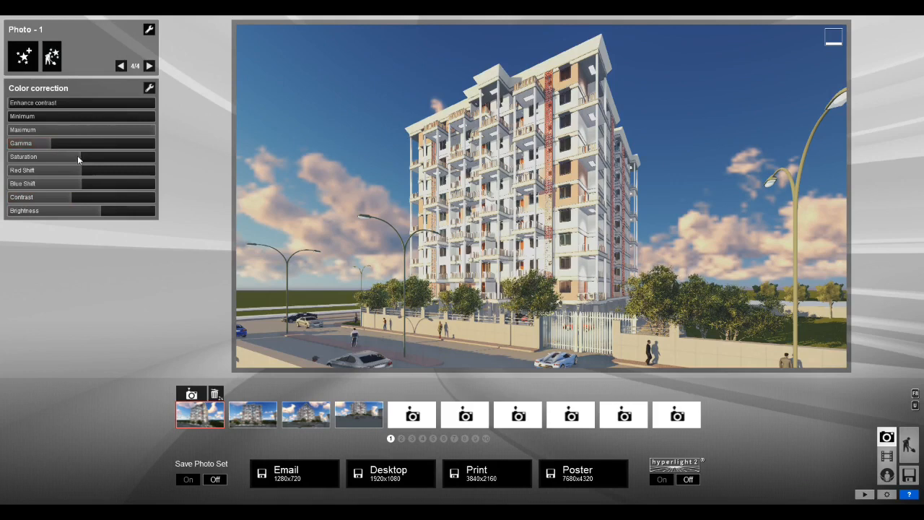
left_click_drag(77, 156, 44, 146)
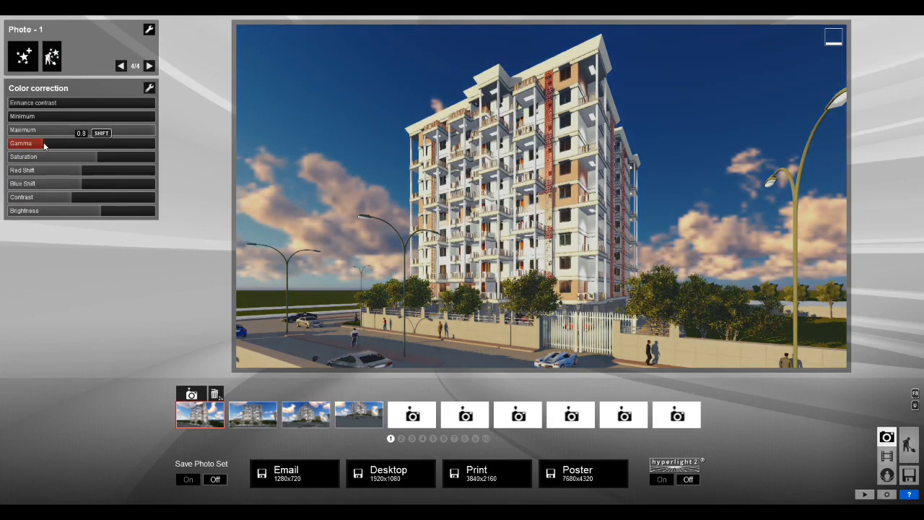
- Raise the sun brightness, set sun height to 0.2, reduce sun heading slightly, and lower the shadow brightness
left_click(120, 66)
left_click(120, 66)
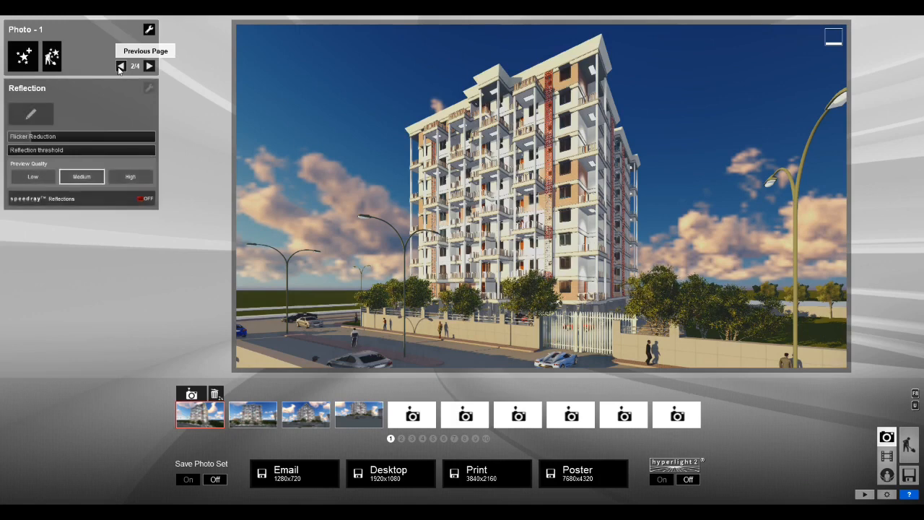
left_click(120, 66)
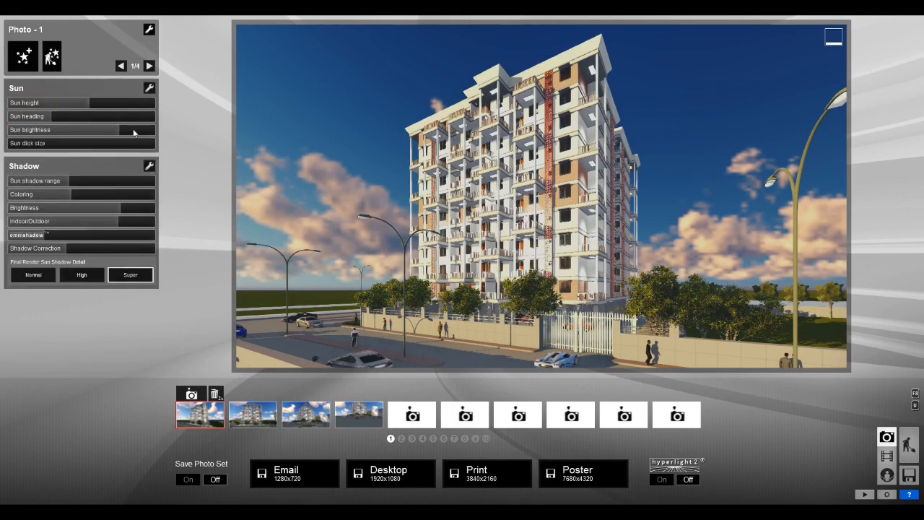
left_click_drag(124, 130, 136, 130)
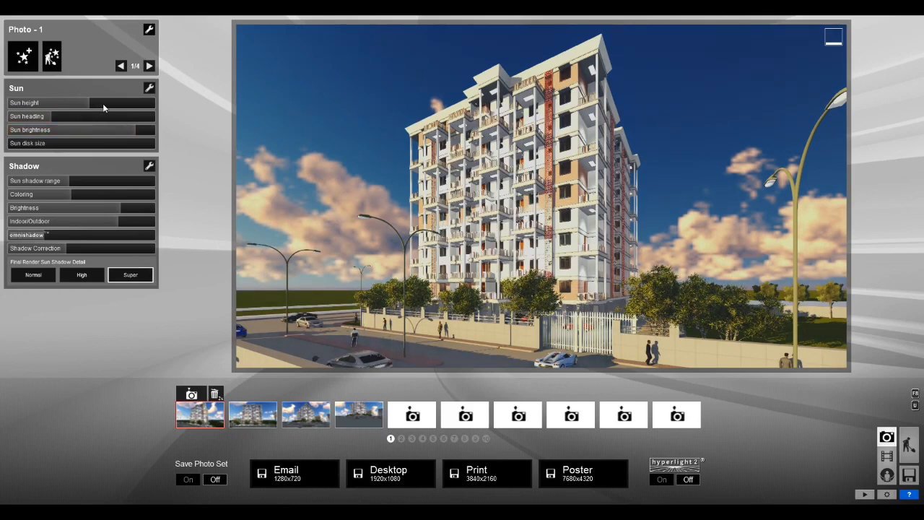
mouse_move(102, 104)
left_mouse_down()
mouse_move(89, 104)
mouse_move(98, 103)
left_mouse_up()
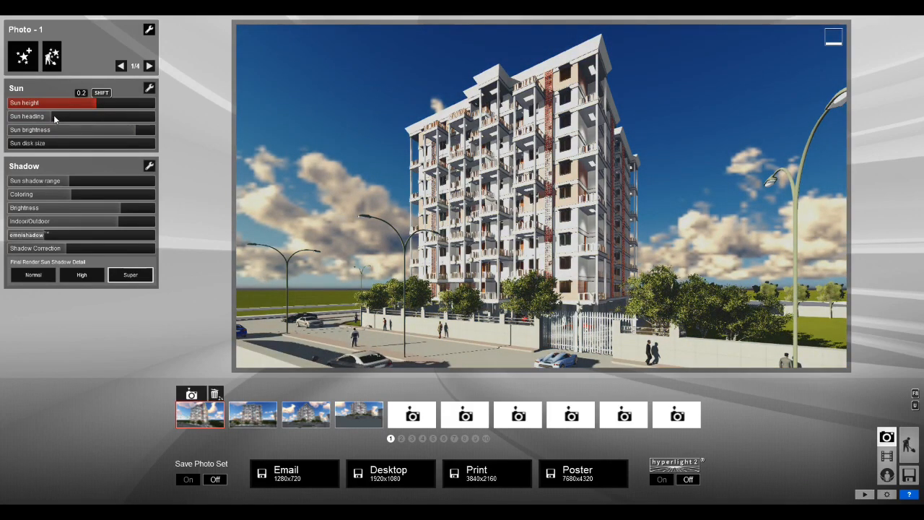
left_click_drag(54, 119, 46, 115)
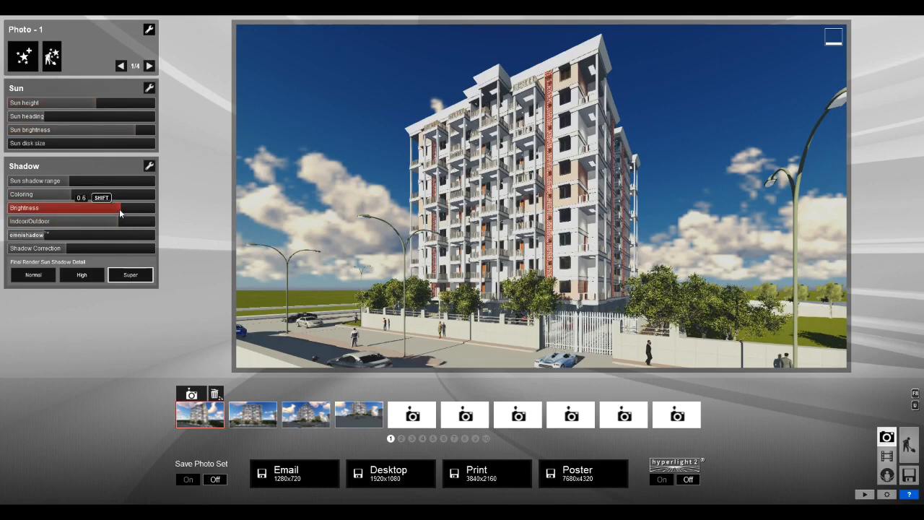
left_click_drag(106, 210, 86, 211)
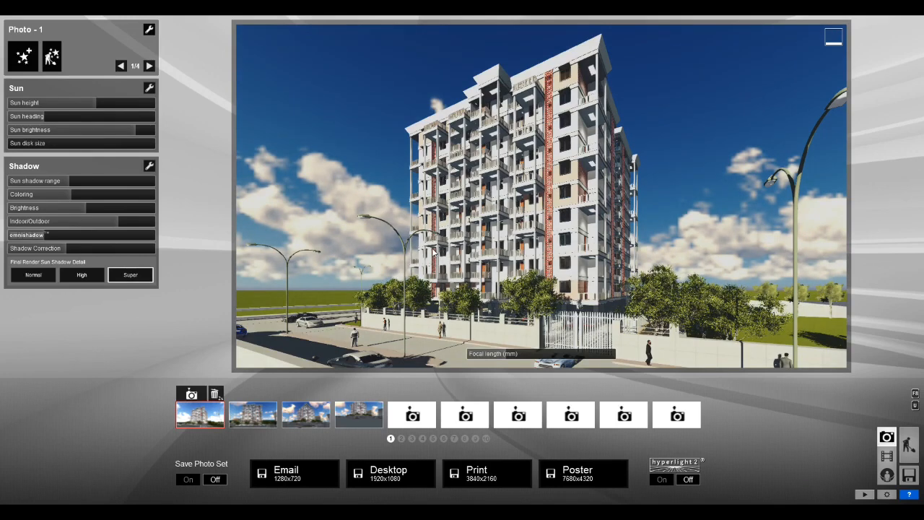
- Check photo 2, return to photo 1 and copy all of its effects
left_click(259, 423)
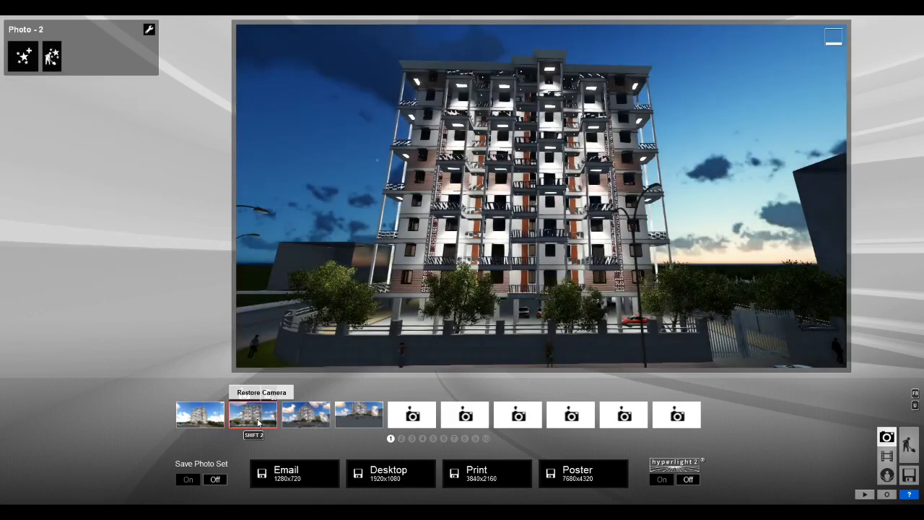
left_click(203, 419)
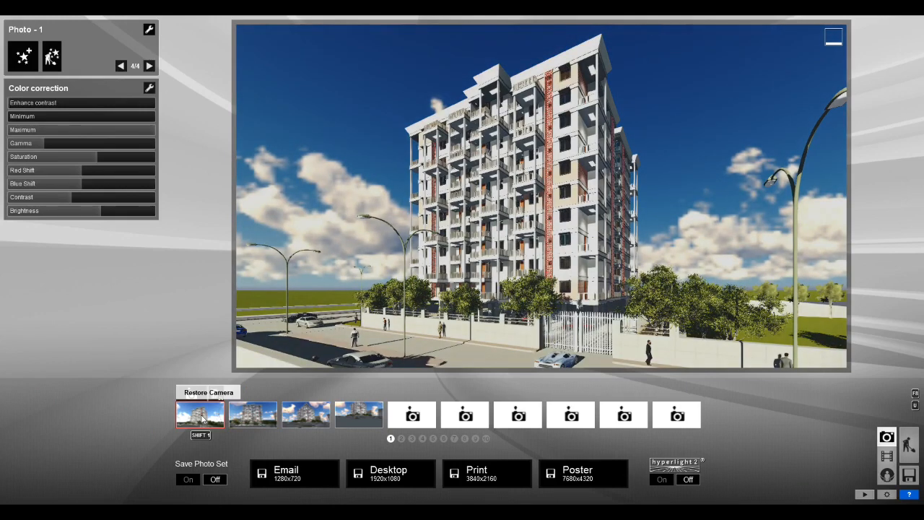
left_click(149, 30)
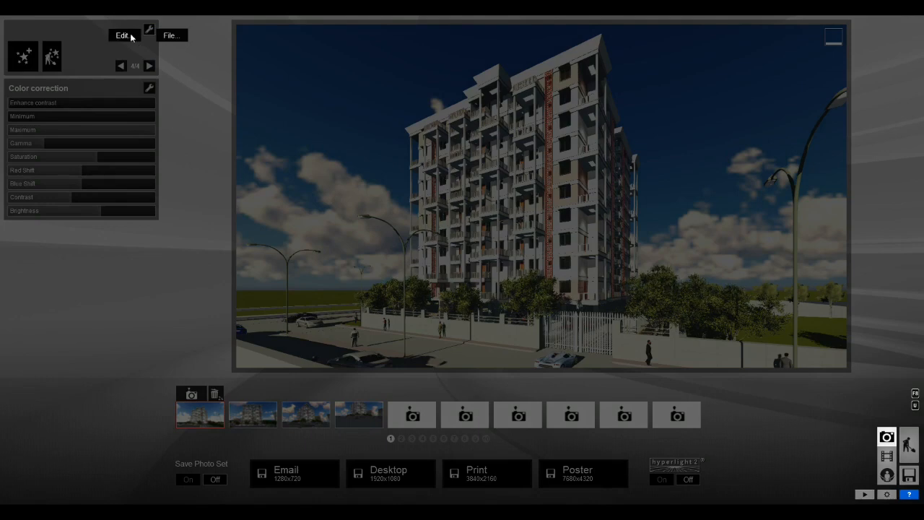
left_click(122, 36)
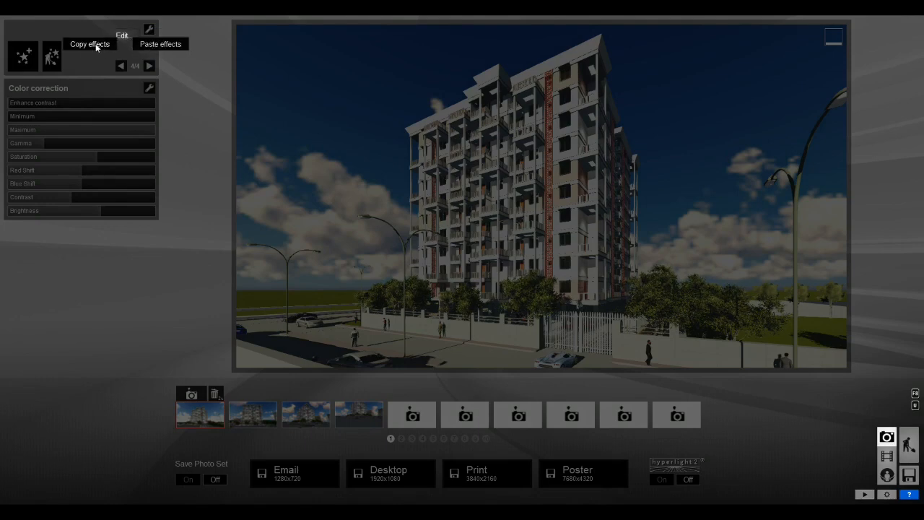
left_click(99, 44)
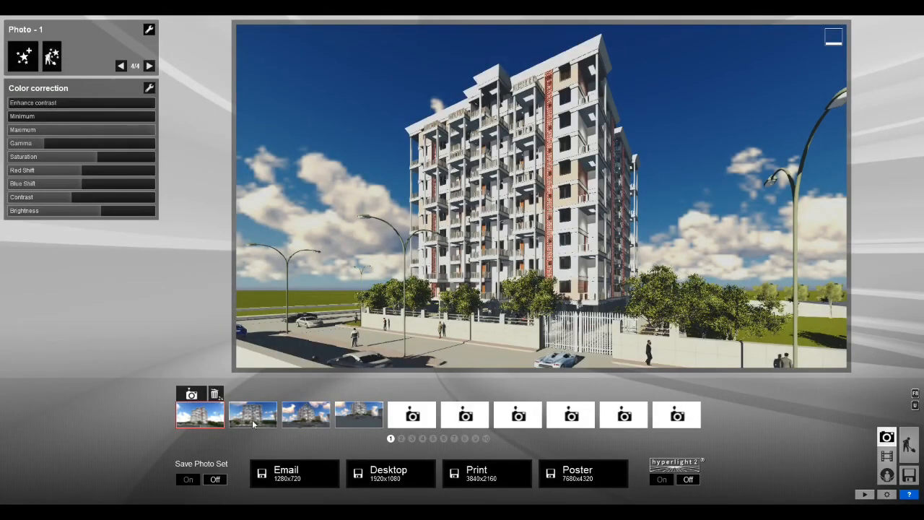
- Paste the copied effects onto photo 2 and pull its camera back to frame the full front facade
left_click(253, 418)
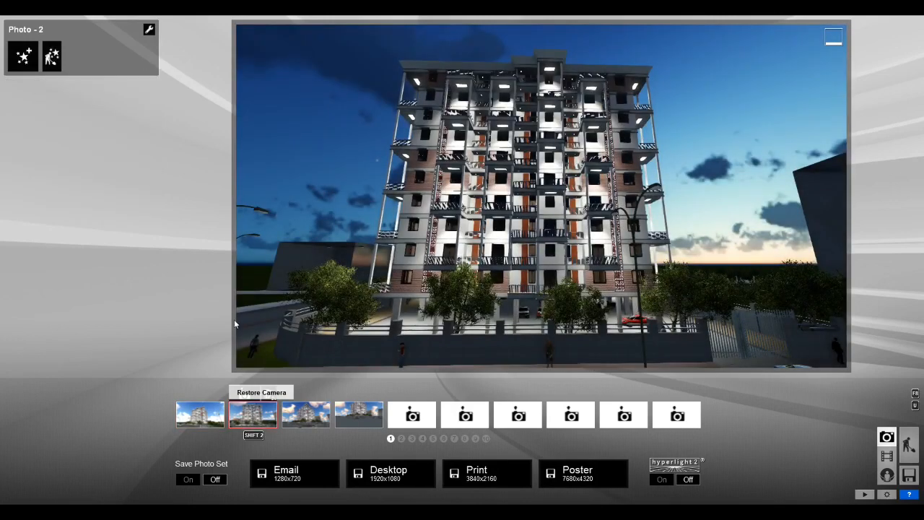
left_click(148, 31)
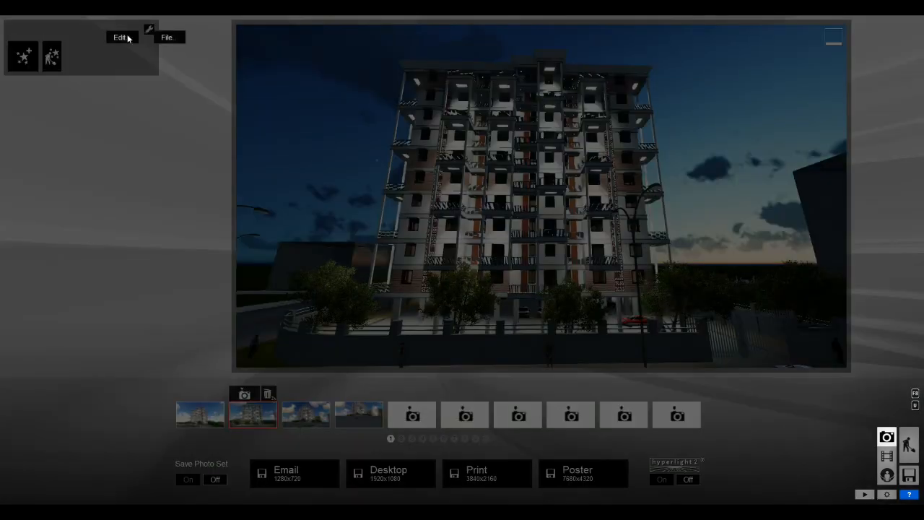
left_click(124, 39)
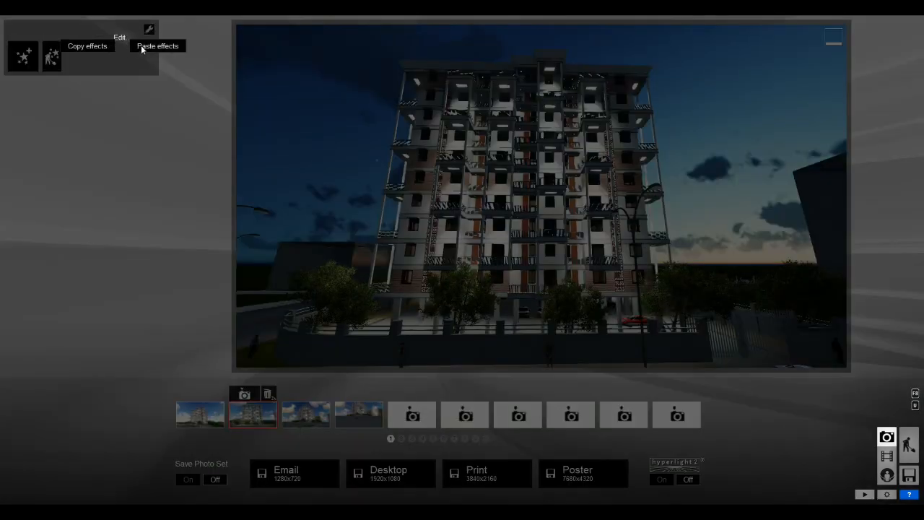
left_click(141, 46)
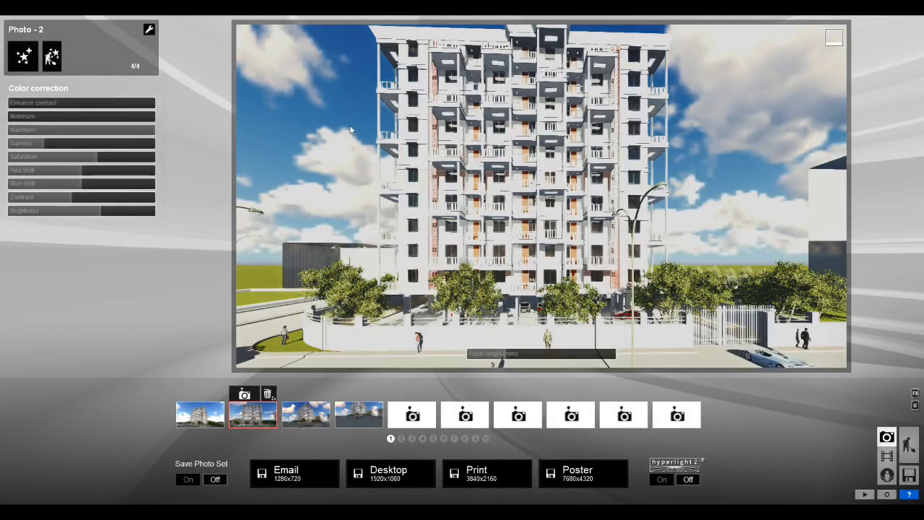
right_click_drag(350, 131, 342, 105)
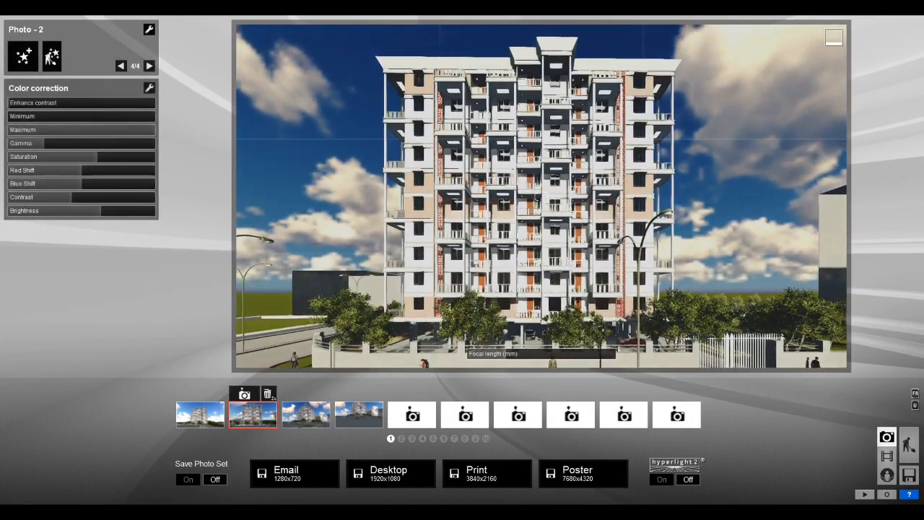
key("s")
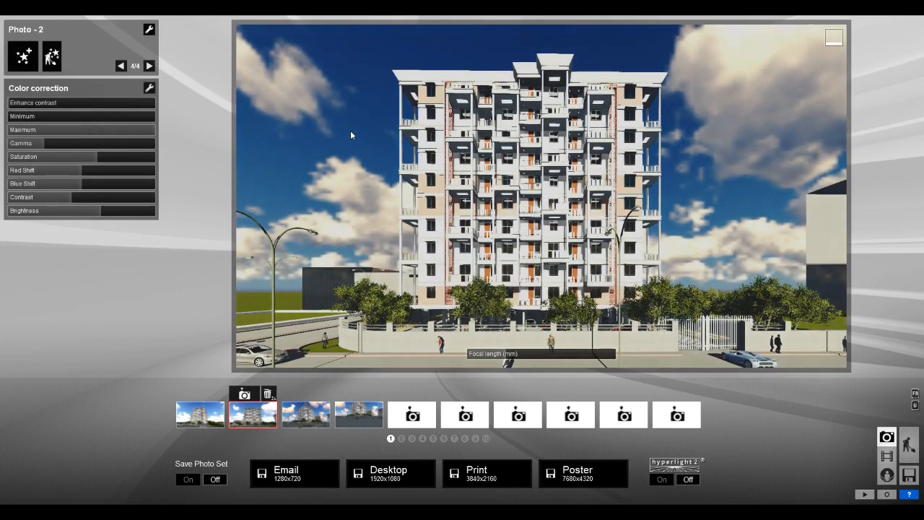
- For photo 2, lower the sun height slightly, raise the sun heading a little, and increase the shadow brightness
left_click(121, 66)
left_click(120, 66)
left_click(121, 66)
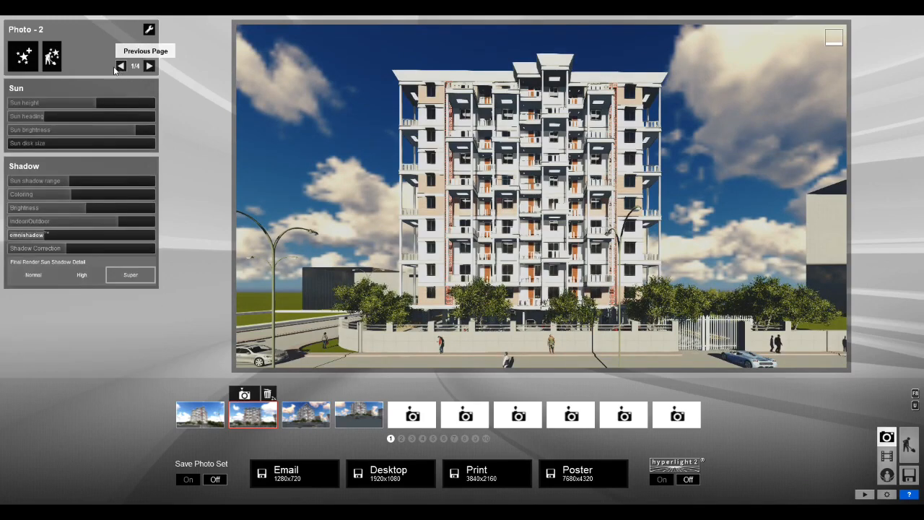
mouse_move(97, 101)
left_mouse_down()
mouse_move(65, 102)
mouse_move(94, 99)
left_mouse_up()
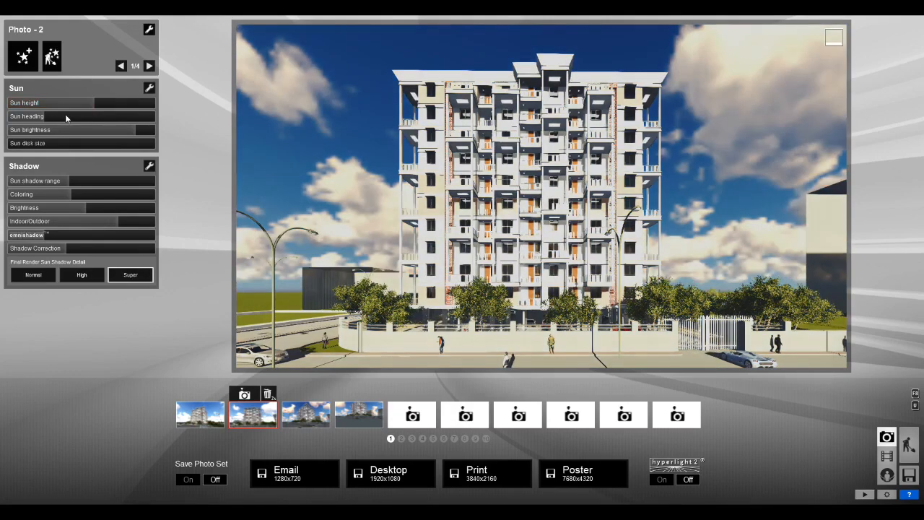
left_click_drag(75, 114, 60, 121)
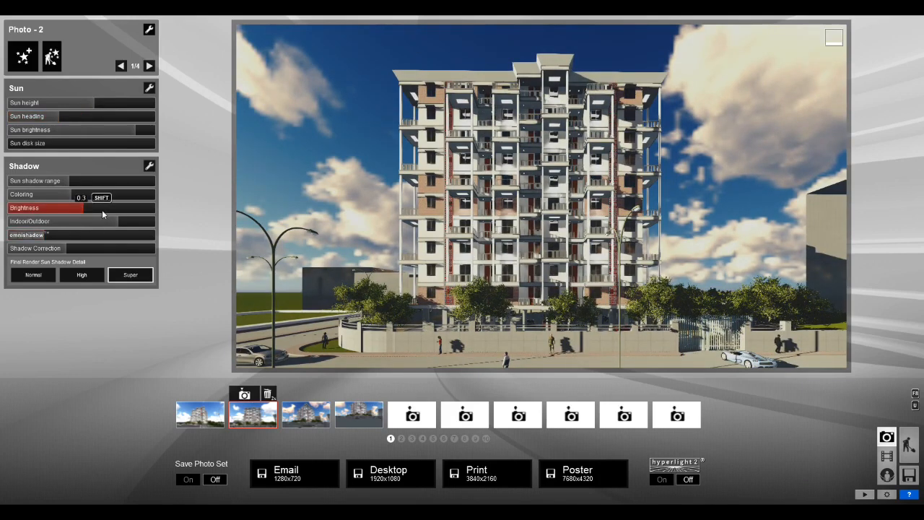
left_click_drag(102, 210, 121, 214)
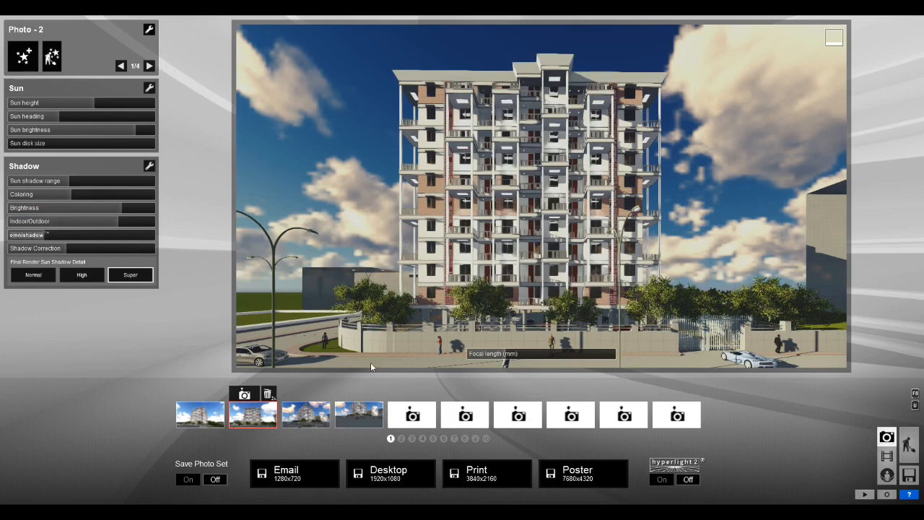
- Paste the copied effects onto photo 3 and reframe its camera to show the whole building corner and the street cars
left_click(322, 418)
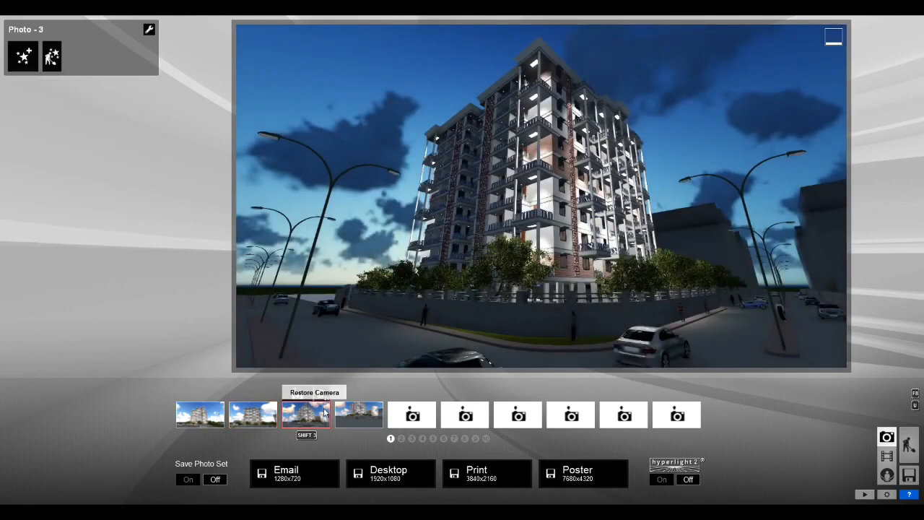
left_click(149, 32)
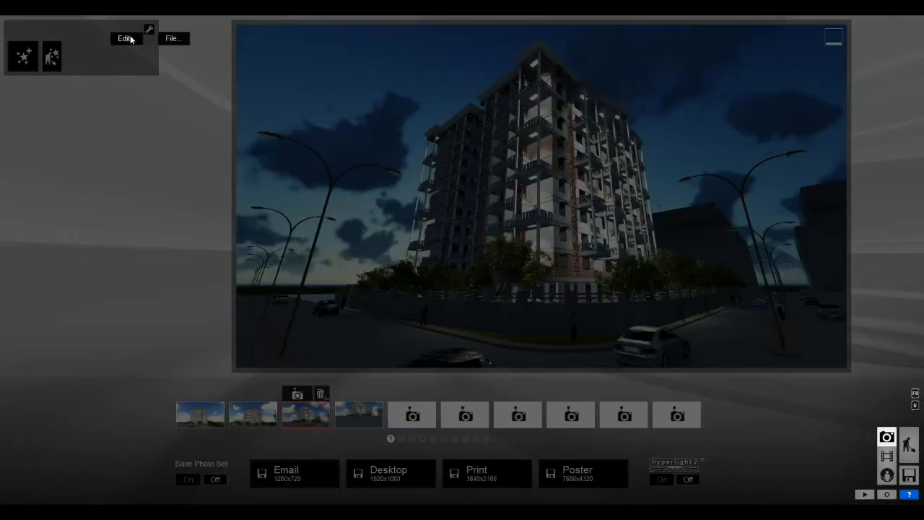
left_click(154, 47)
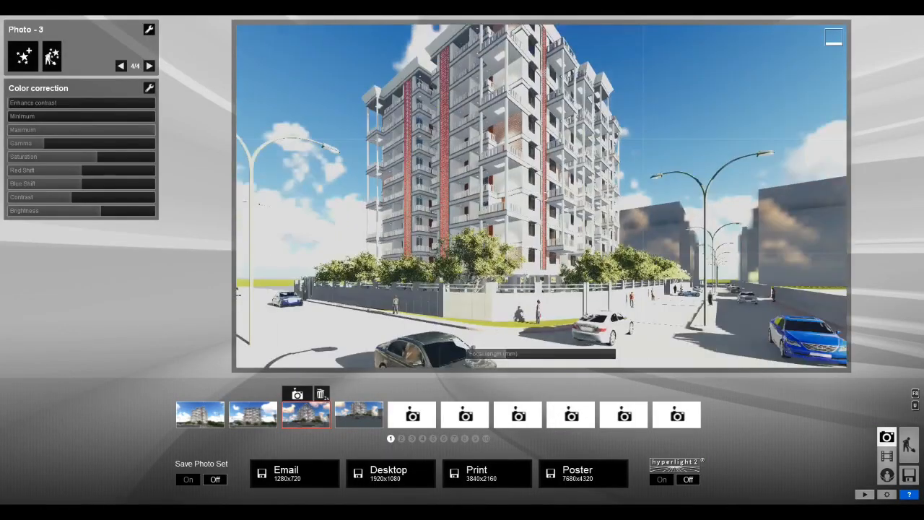
right_click_drag(553, 300, 546, 196)
key("s")
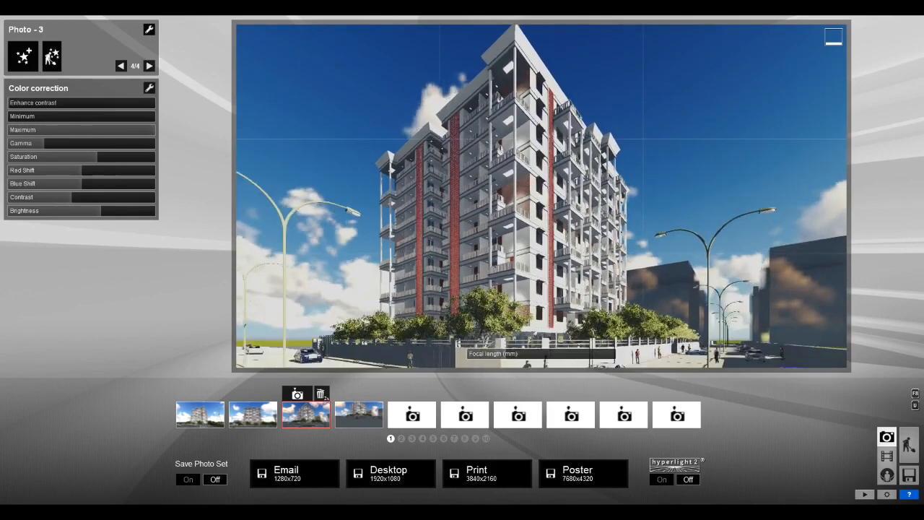
key("q")
key("w")
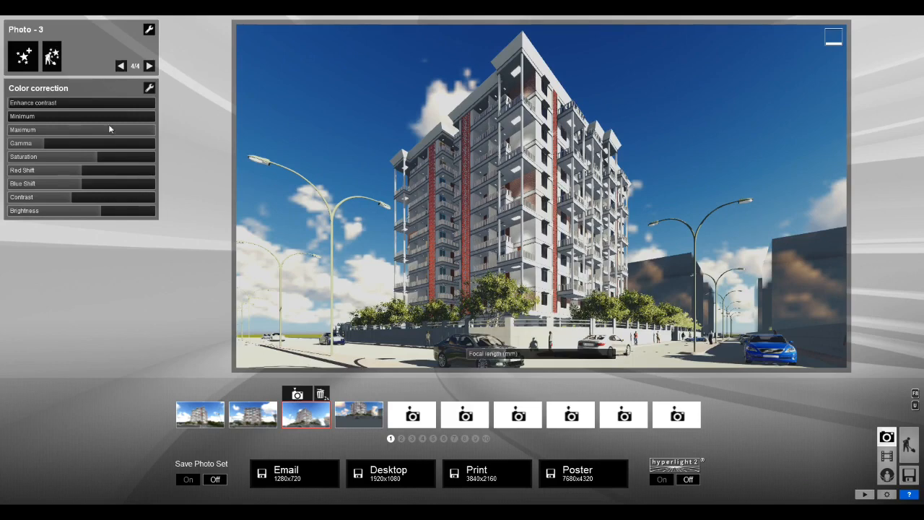
- Raise photo 3's shadow brightness to nearly its maximum
left_click(122, 66)
left_click(121, 67)
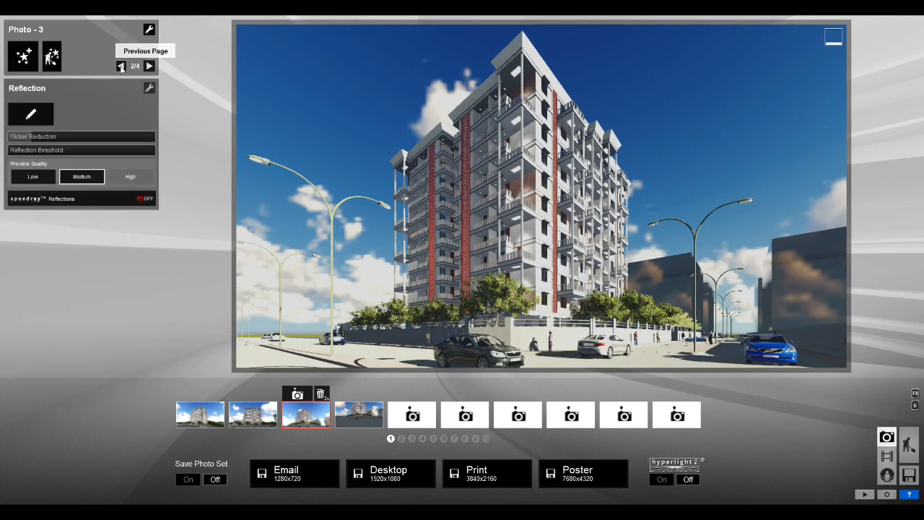
left_click(121, 67)
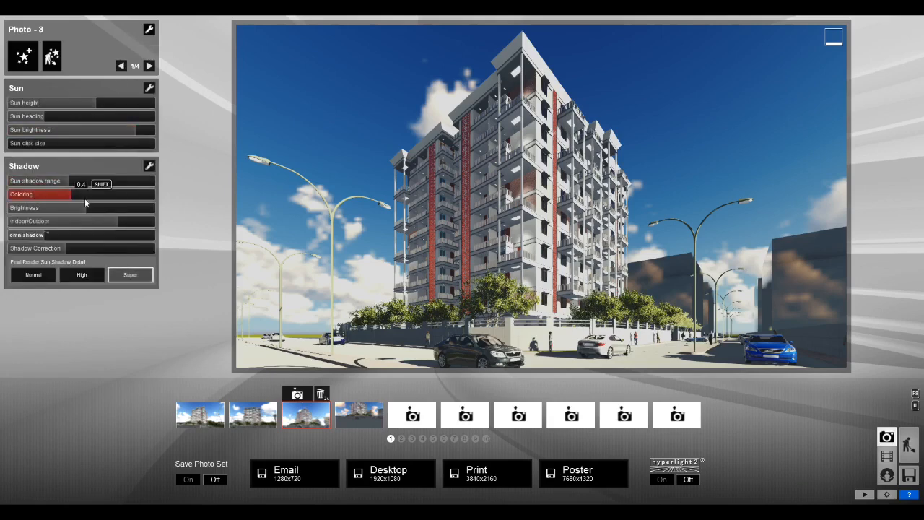
left_click_drag(101, 208, 107, 211)
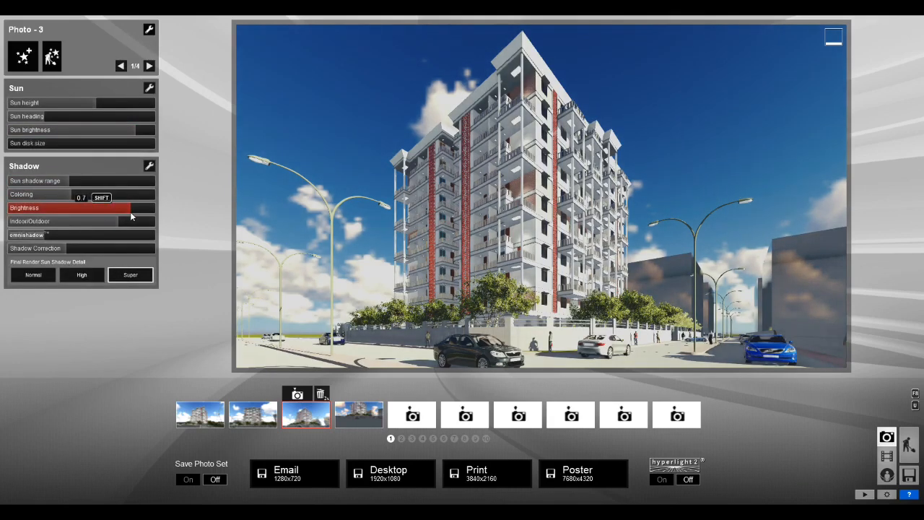
left_click_drag(141, 216, 152, 213)
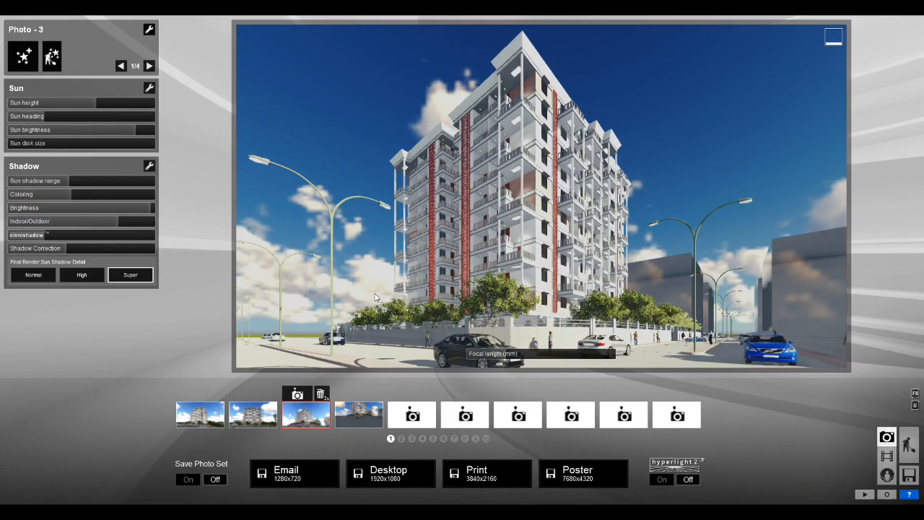
- Add a Sketch effect to photo 3 with accuracy 1 and sketch style 0.8, and reduce its contrast, coloring and outline fadeout
left_click(30, 62)
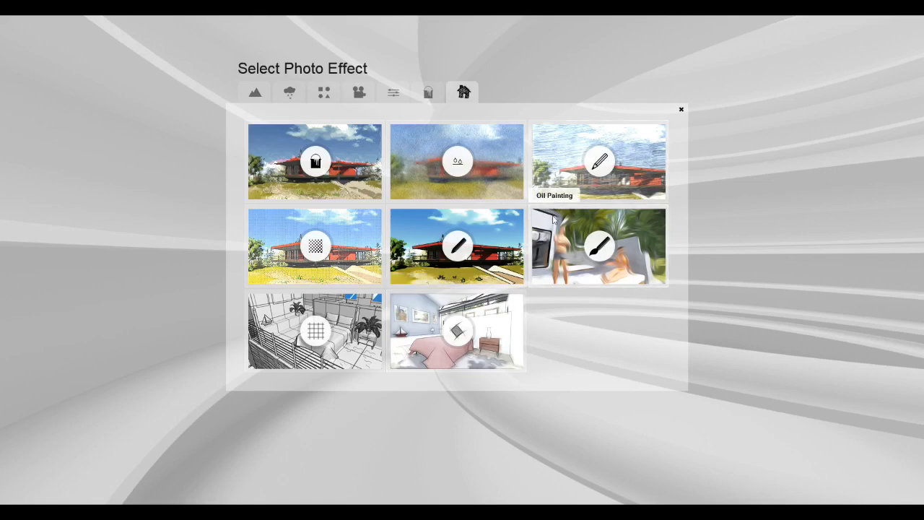
left_click(562, 184)
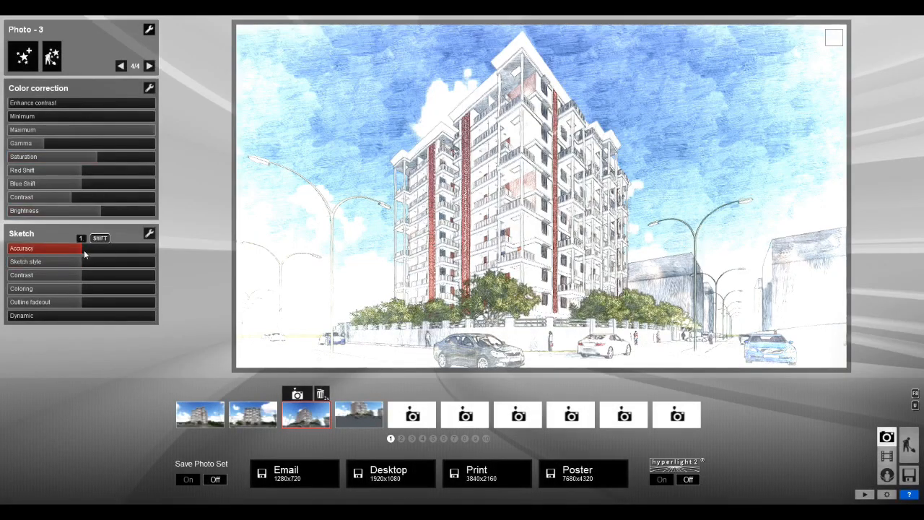
left_click_drag(80, 249, 43, 252)
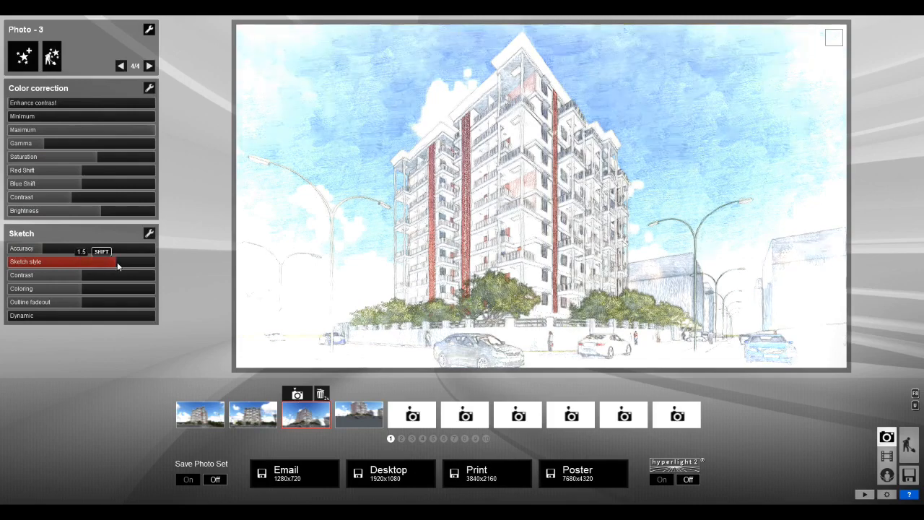
left_click_drag(102, 262, 66, 268)
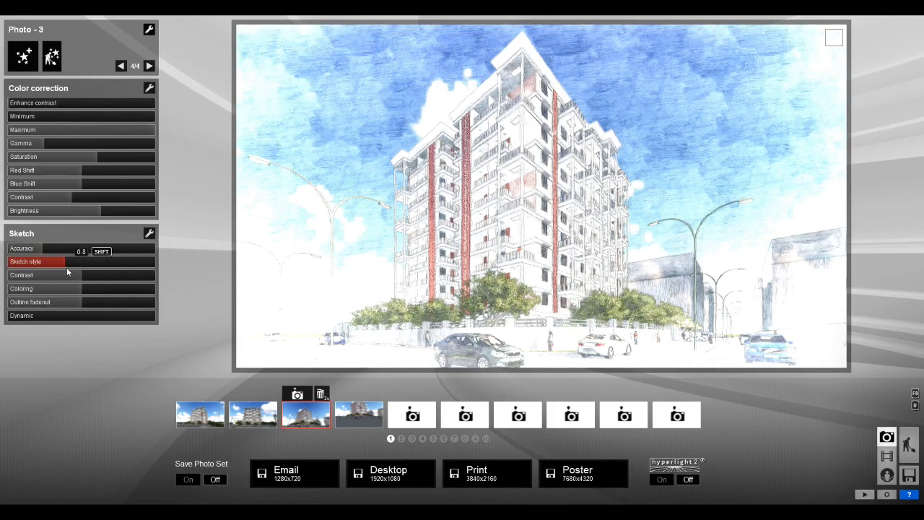
mouse_move(78, 301)
left_mouse_down()
mouse_move(65, 294)
mouse_move(69, 274)
mouse_move(55, 276)
left_mouse_up()
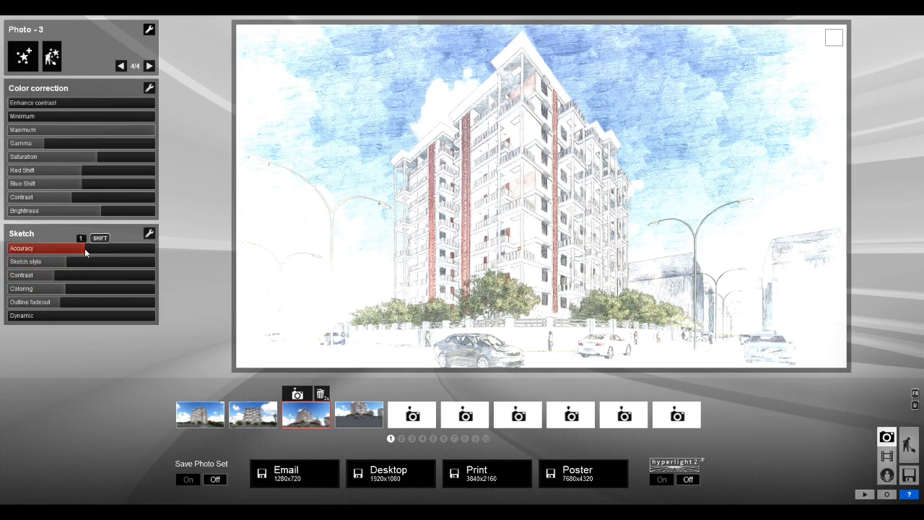
- Lower photo 3's sun height slightly and reduce its sun brightness
left_click(121, 67)
left_click(121, 67)
left_click(122, 67)
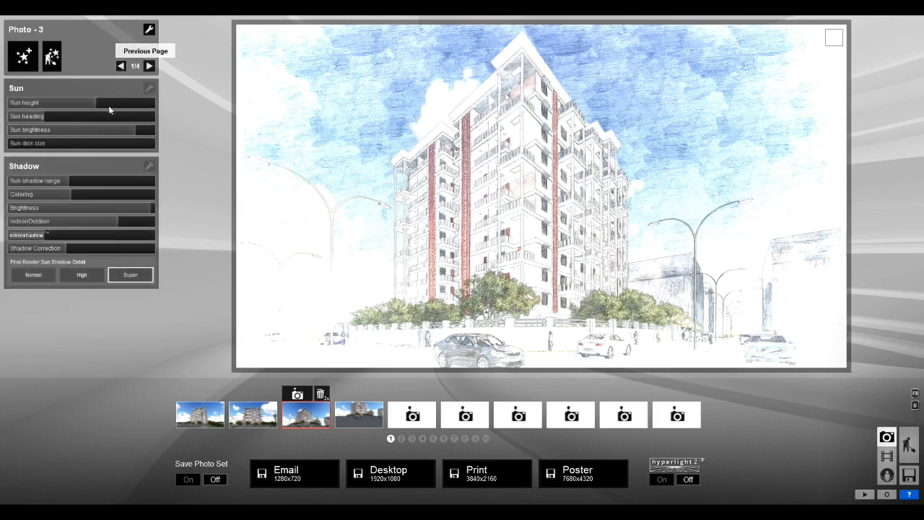
left_click_drag(99, 106, 87, 104)
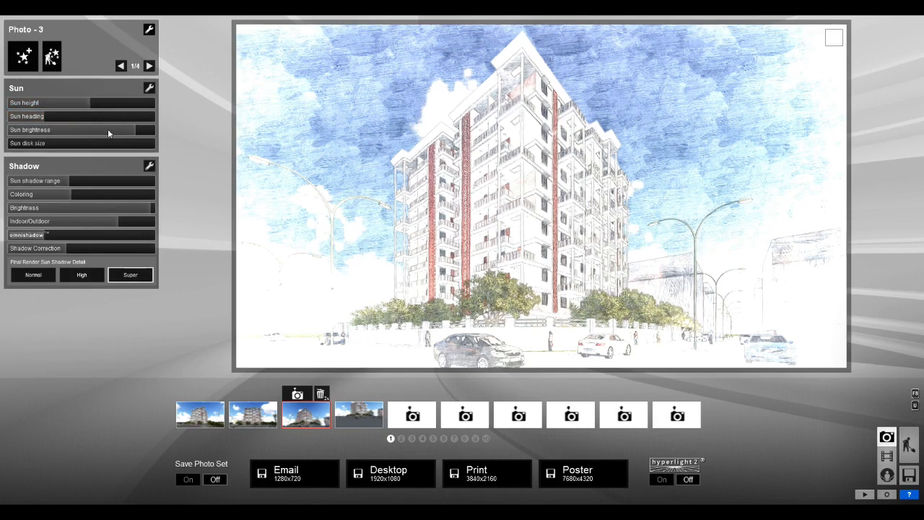
left_click_drag(108, 131, 101, 131)
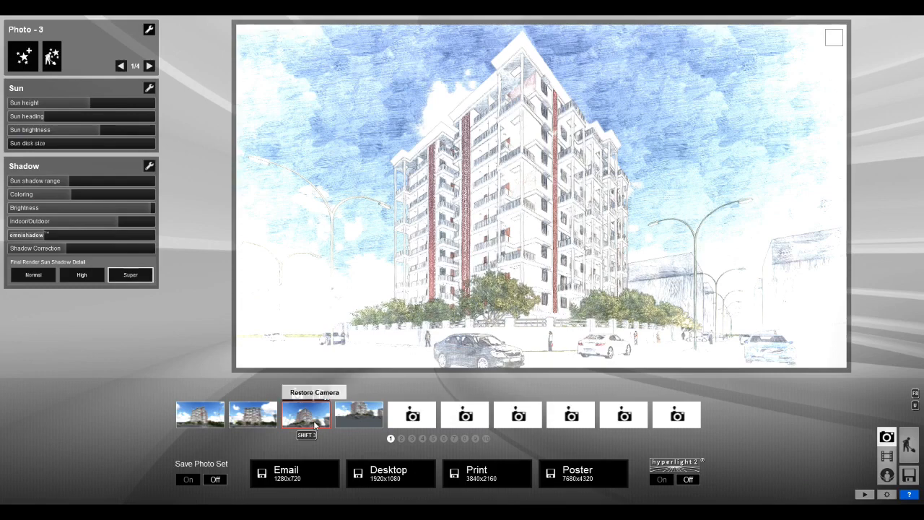
- Review photos 1, 2 and 3, tilt photo 4's camera slightly down and paste the copied effects onto it
left_click(365, 425)
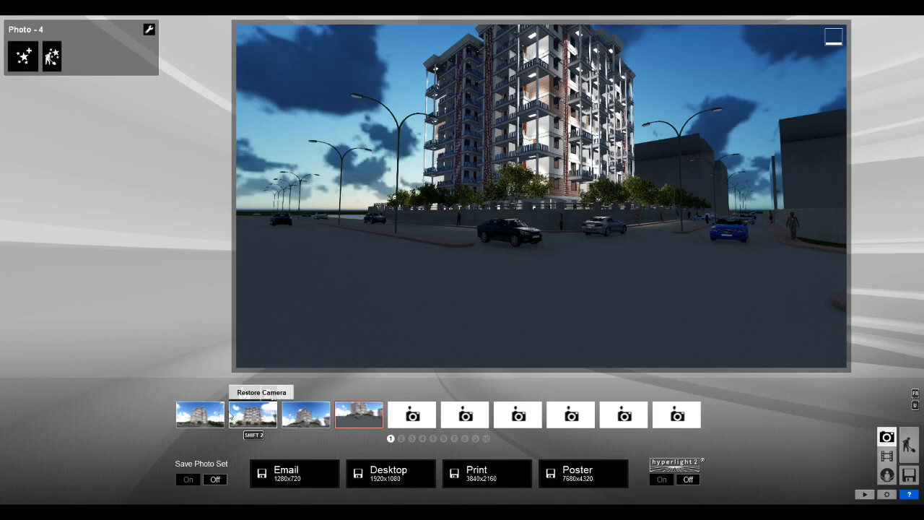
left_click(204, 416)
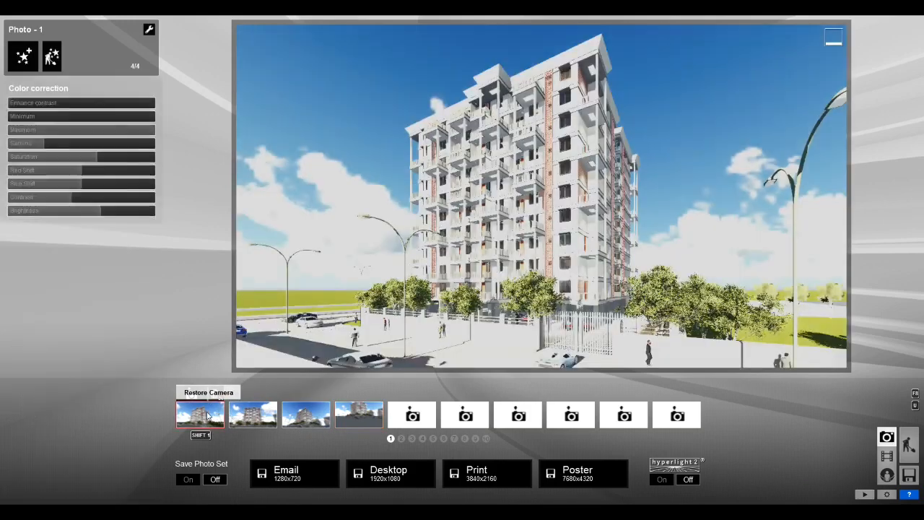
left_click(258, 421)
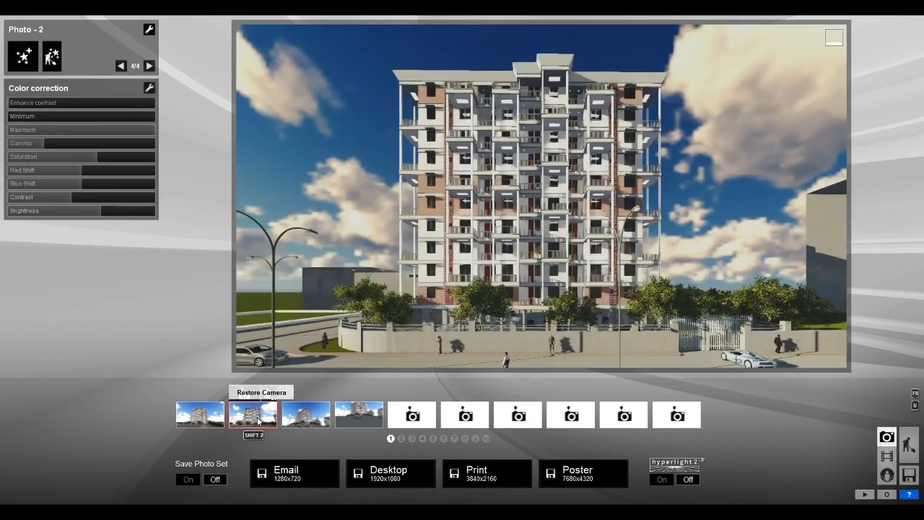
left_click(321, 424)
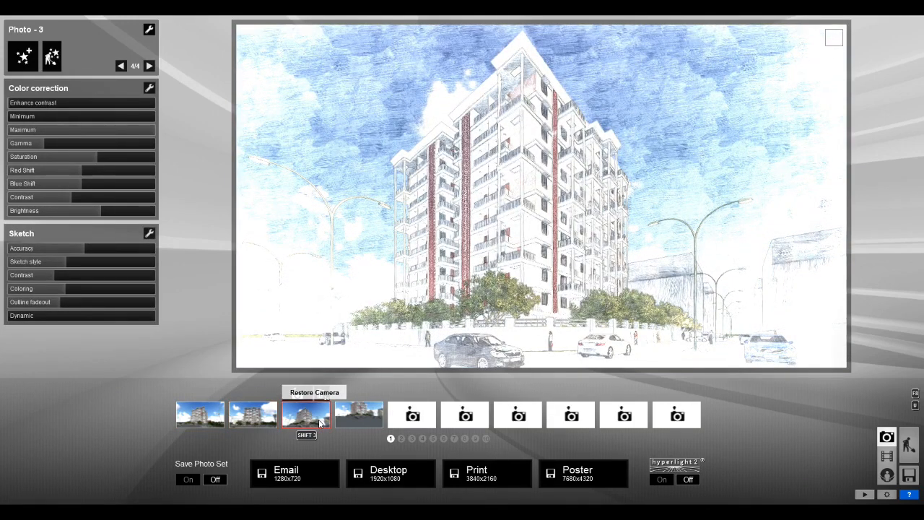
left_click(359, 416)
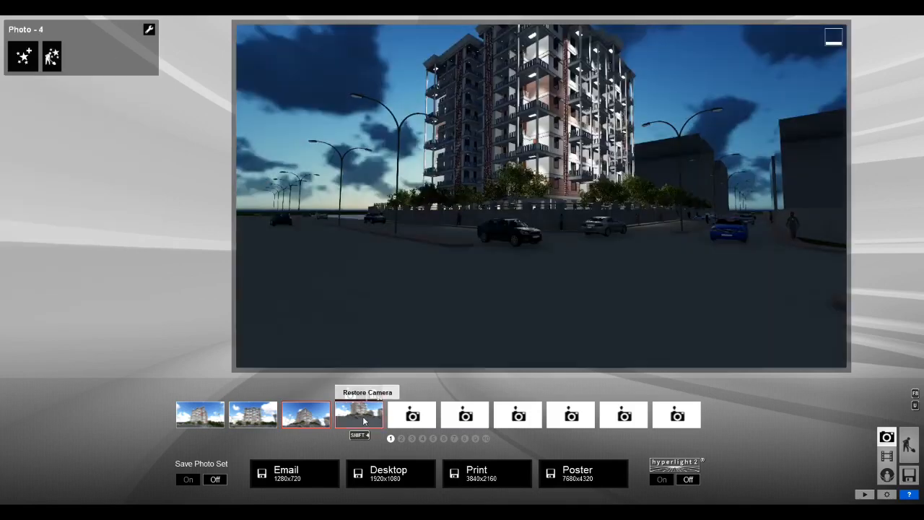
right_click_drag(388, 331, 409, 364)
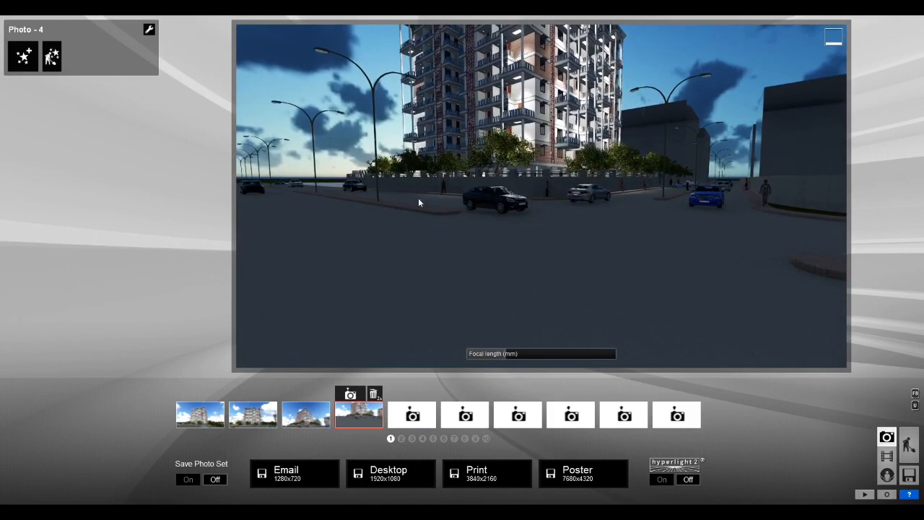
left_click(151, 30)
left_click(130, 36)
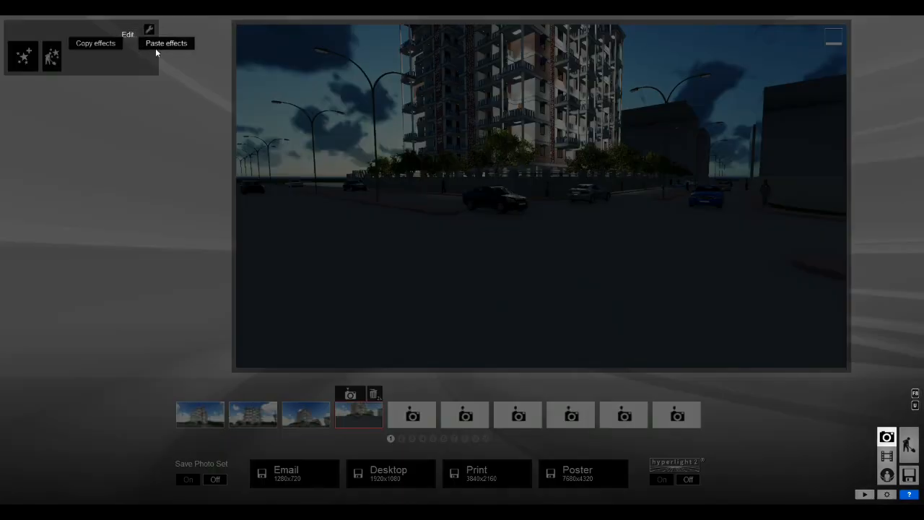
left_click(156, 48)
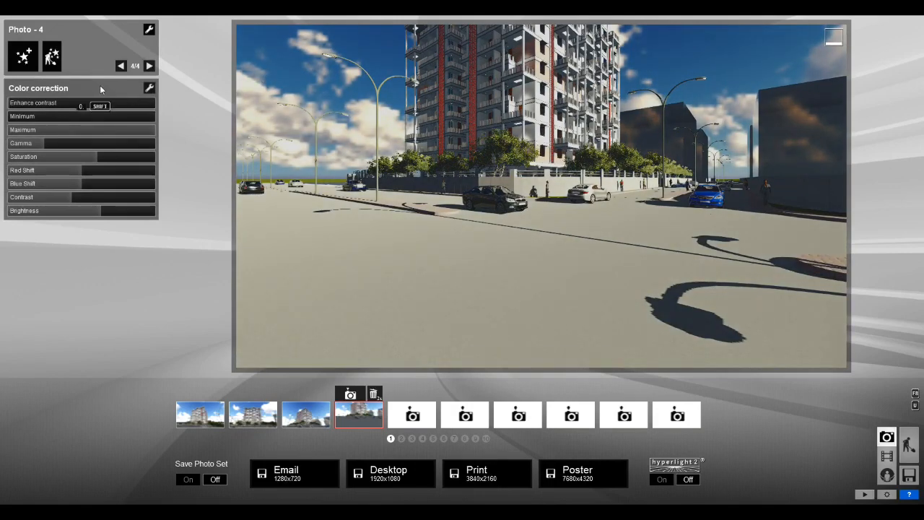
- For photo 4, set the sun height to 0.3, raise the sun heading slightly, and increase the shadow brightness
left_click(121, 65)
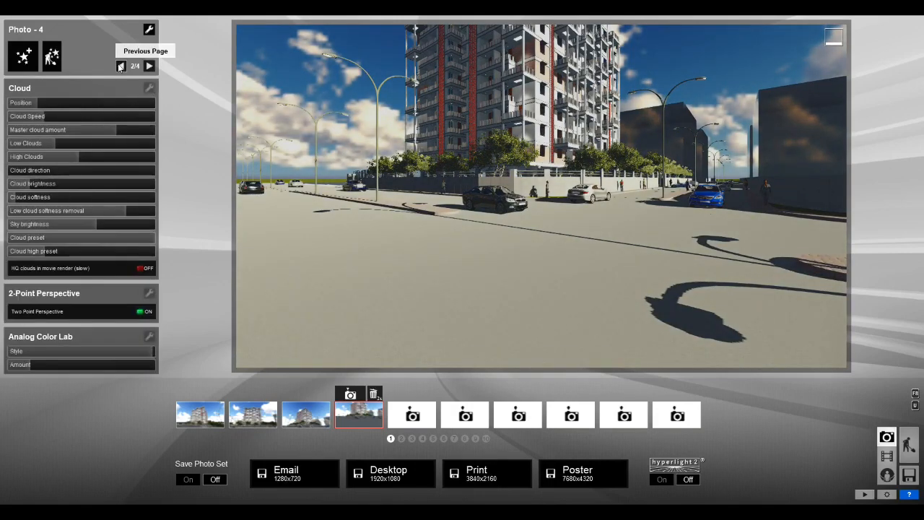
left_click(120, 66)
left_click(121, 66)
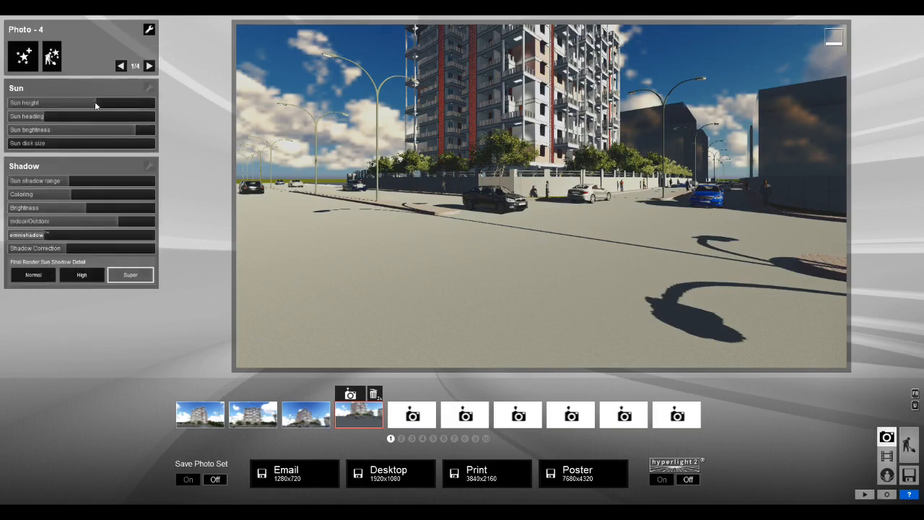
left_click_drag(93, 103, 108, 106)
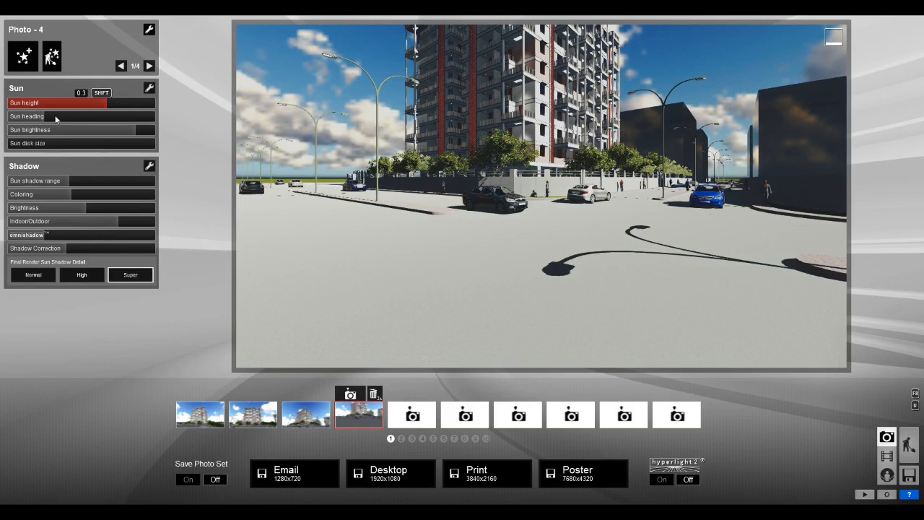
left_click(57, 117)
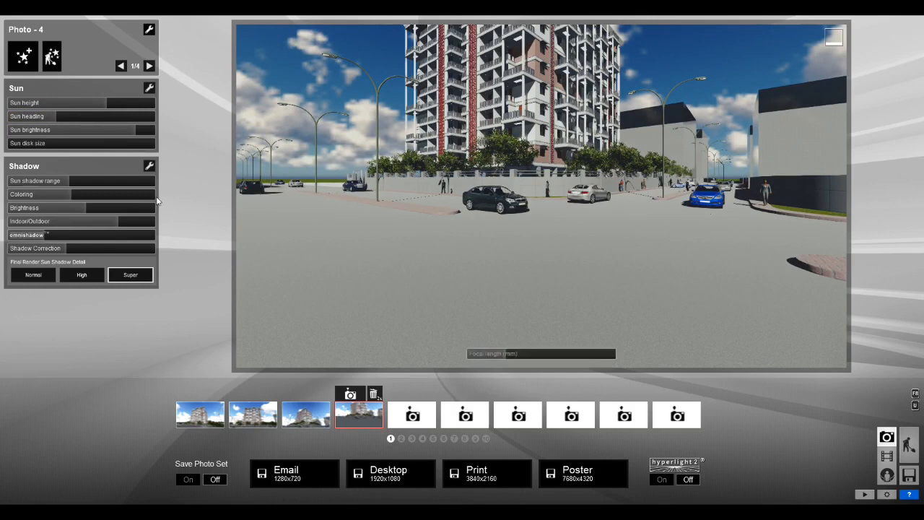
left_click_drag(89, 210, 121, 214)
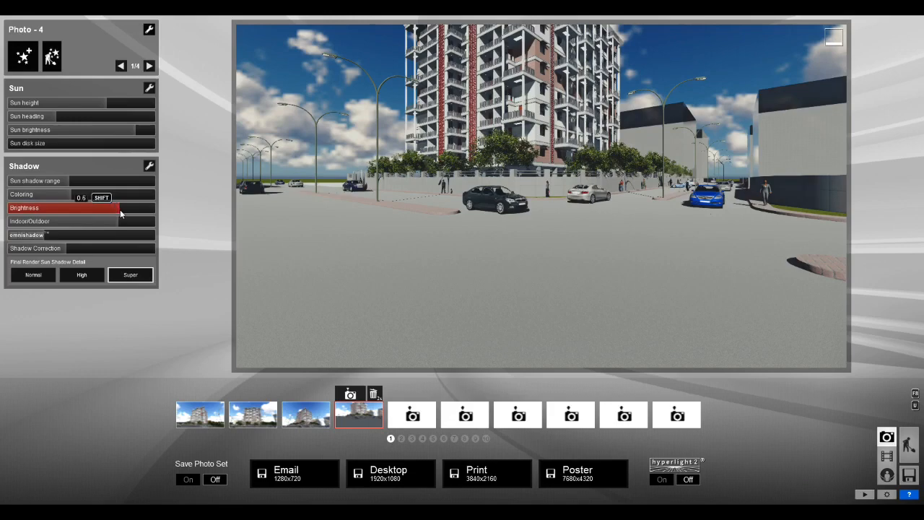
- Try the Blueprint effect on photo 4 with time raised to mid-range and grid scale 0.5, and remove it
left_click(23, 56)
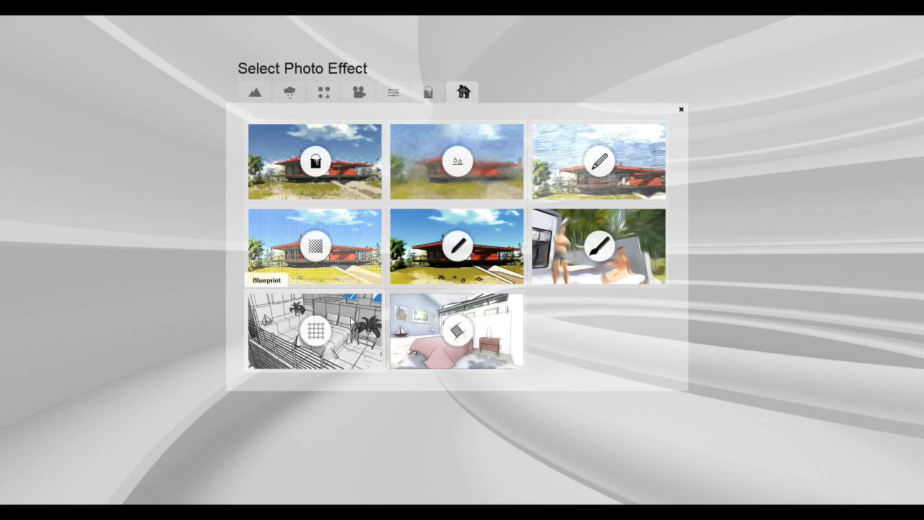
left_click(352, 320)
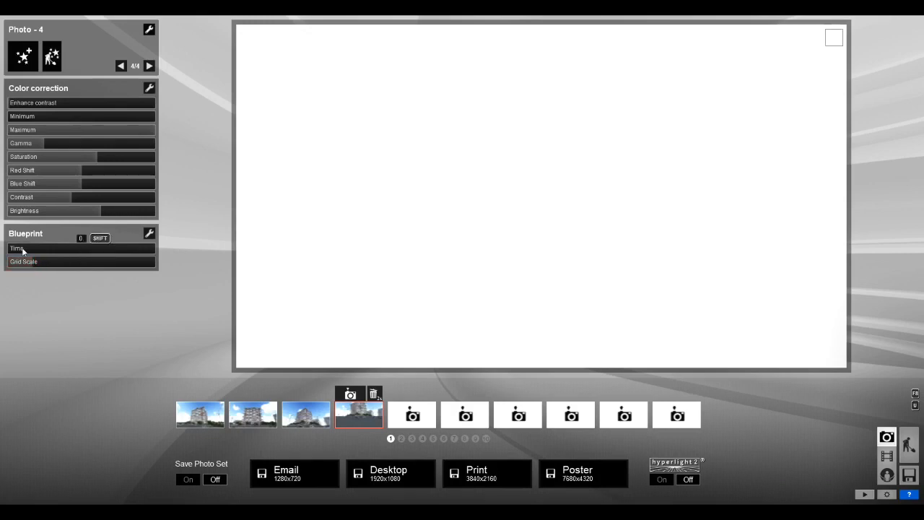
mouse_move(12, 249)
left_mouse_down()
mouse_move(112, 254)
mouse_move(82, 253)
left_mouse_up()
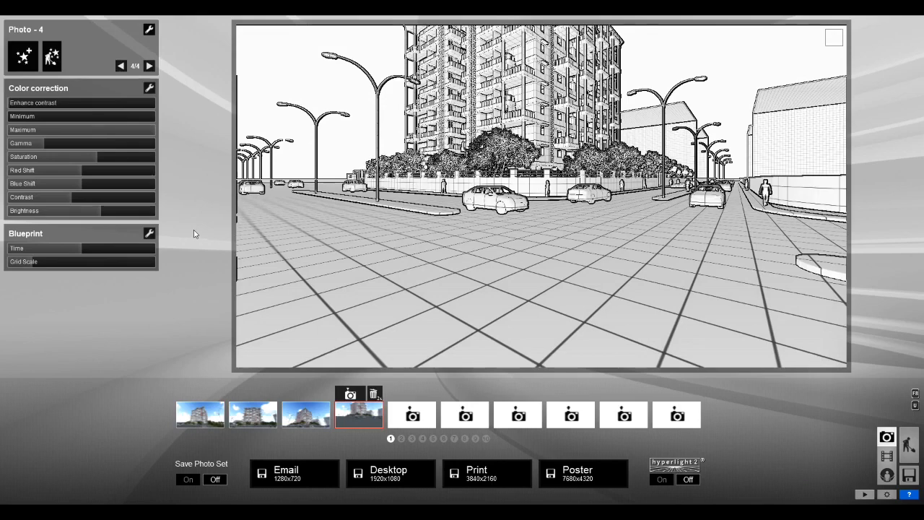
mouse_move(31, 263)
left_mouse_down()
mouse_move(18, 263)
mouse_move(166, 268)
mouse_move(138, 284)
mouse_move(29, 280)
mouse_move(44, 269)
left_mouse_up()
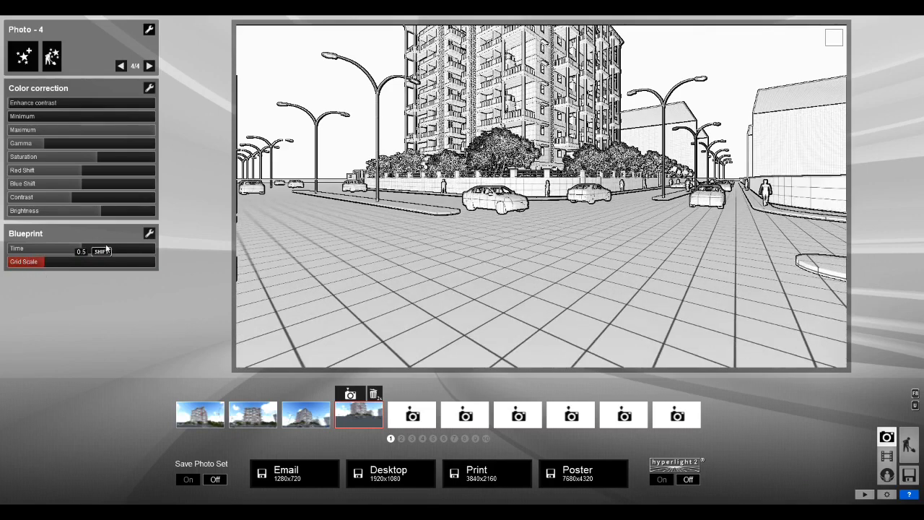
left_click(150, 234)
left_click(150, 214)
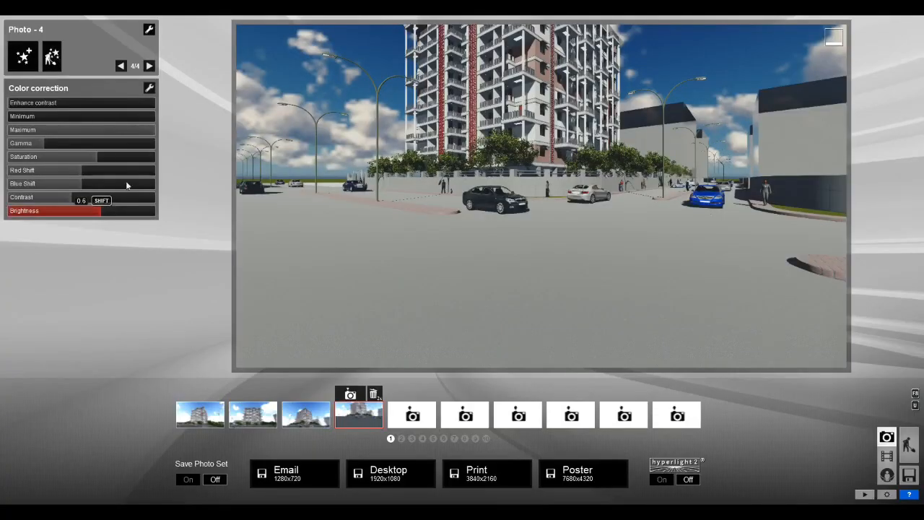
- Try the Pastel Sketch effect on photo 4, comparing its pastel and draft presets such as PastelSharp and DraftWhite, and remove it
left_click(23, 55)
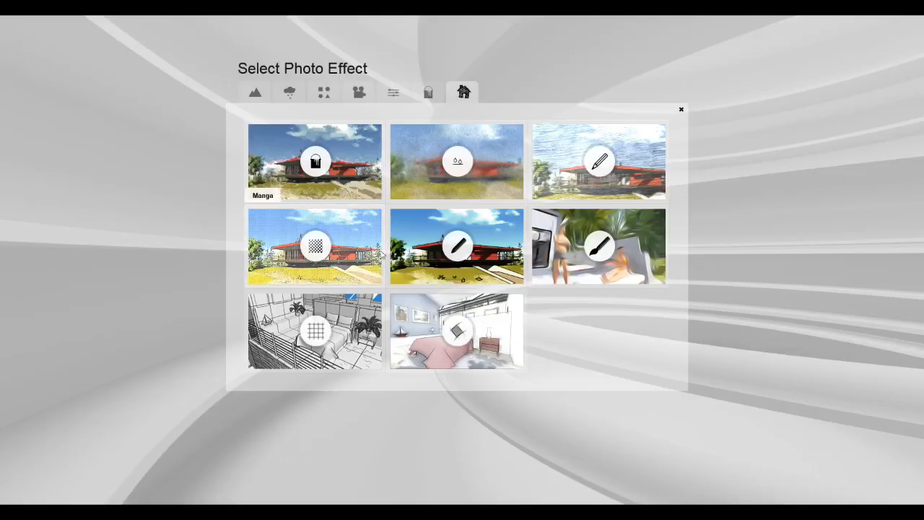
left_click(431, 318)
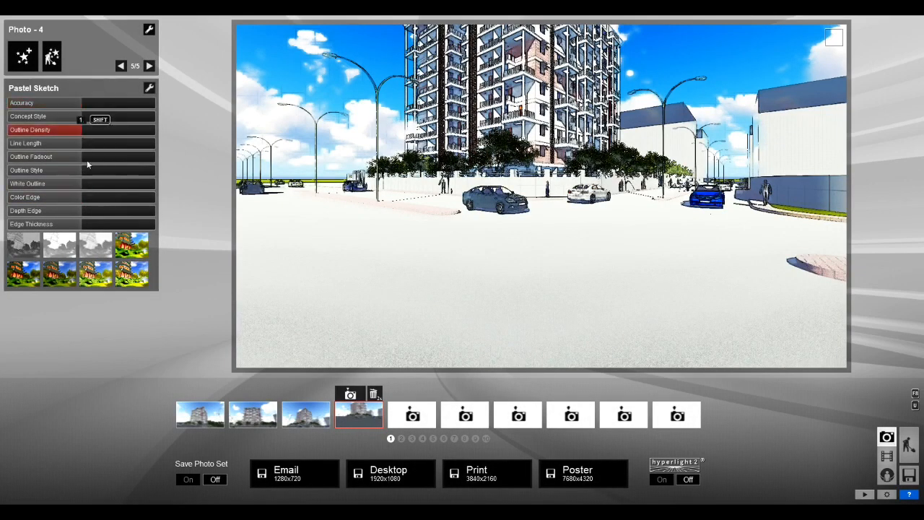
left_click(139, 250)
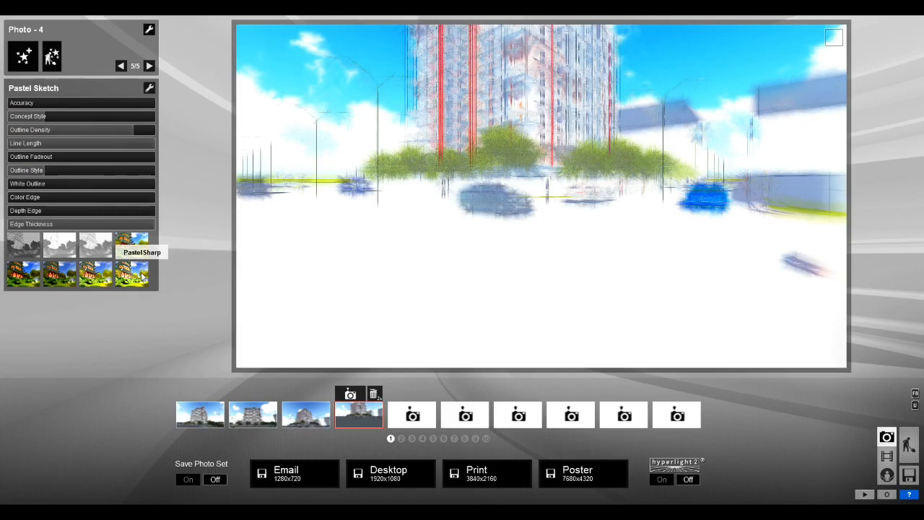
left_click(132, 273)
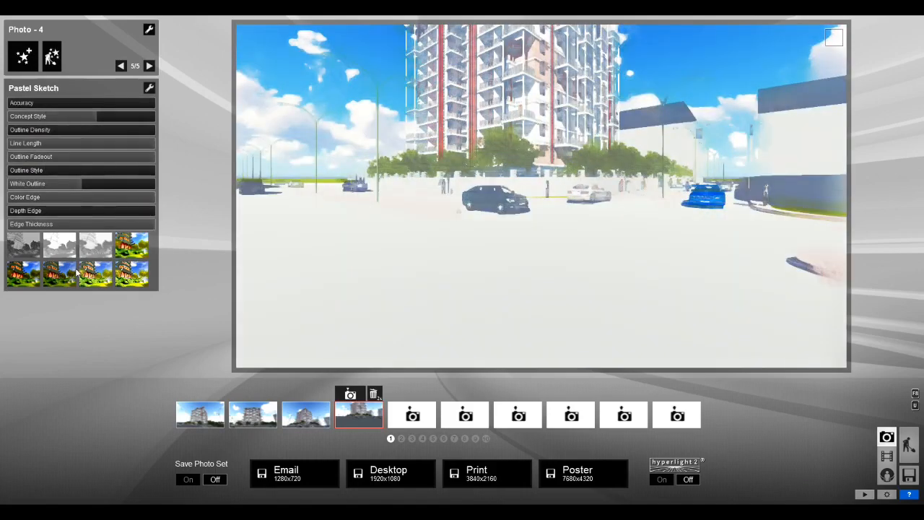
left_click(21, 271)
left_click(26, 250)
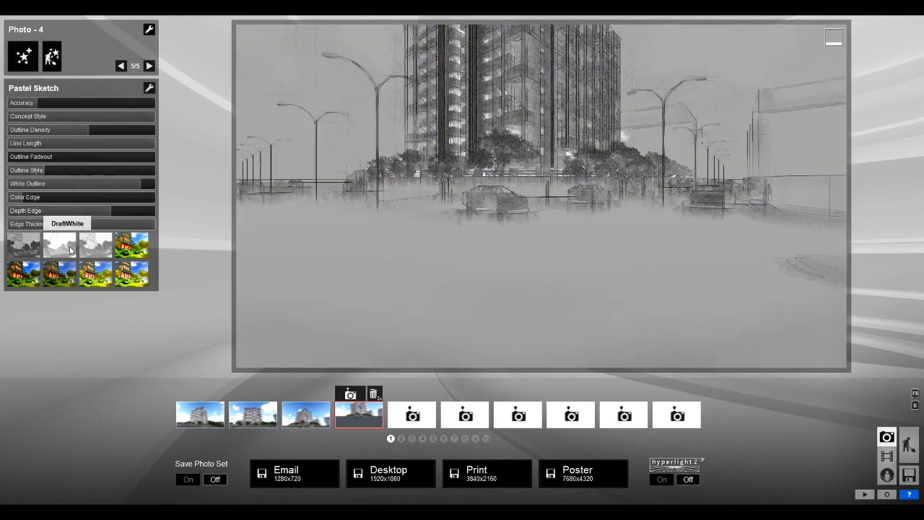
left_click(72, 249)
left_click(98, 245)
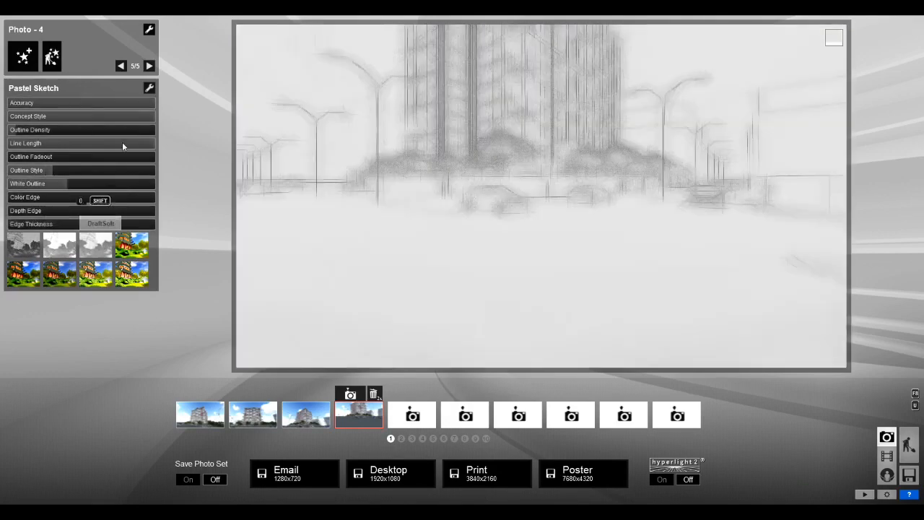
left_click(132, 244)
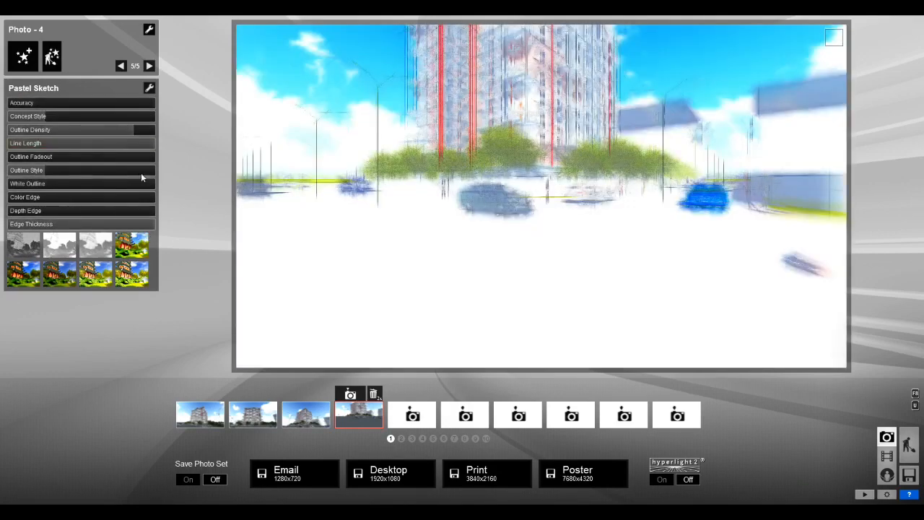
left_click(150, 88)
left_click(152, 66)
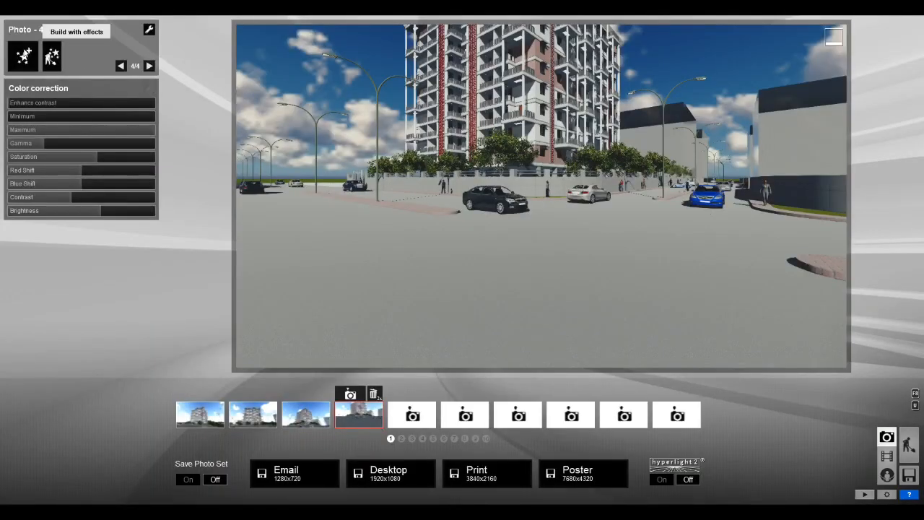
- Add a Depth of Field effect to photo 4, raise its amount to about two thirds and choose the third blur shape
left_click(26, 52)
left_click(359, 92)
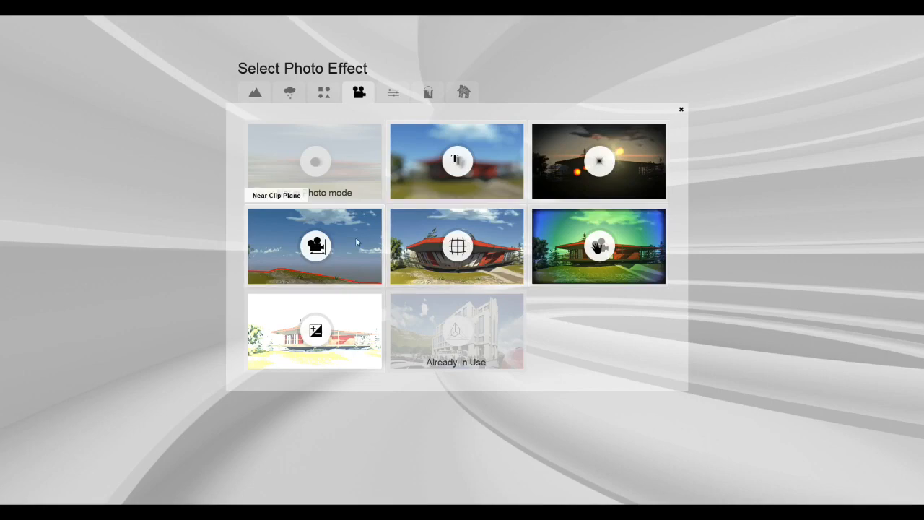
left_click(439, 165)
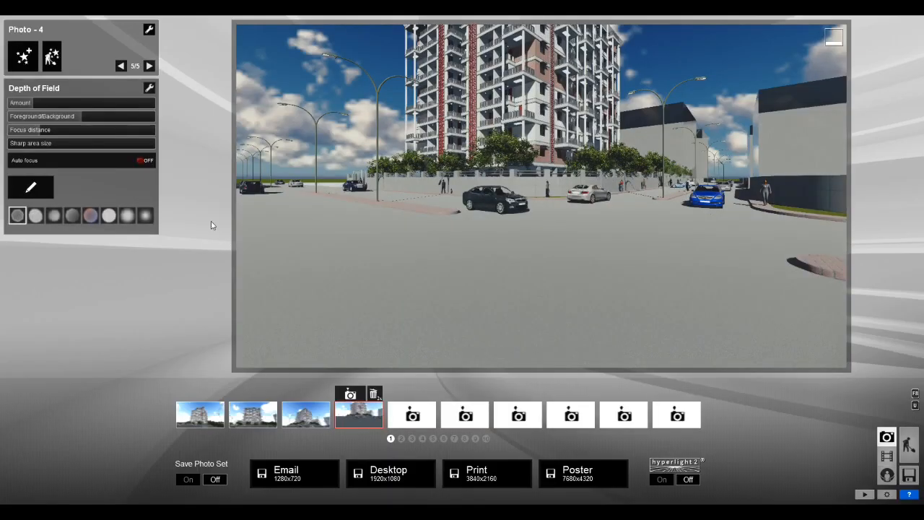
left_click_drag(32, 101, 55, 103)
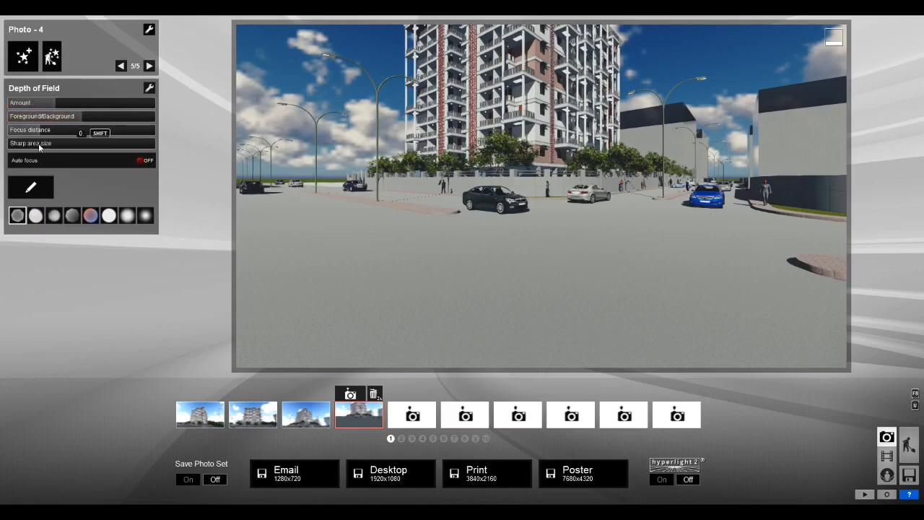
left_click(39, 186)
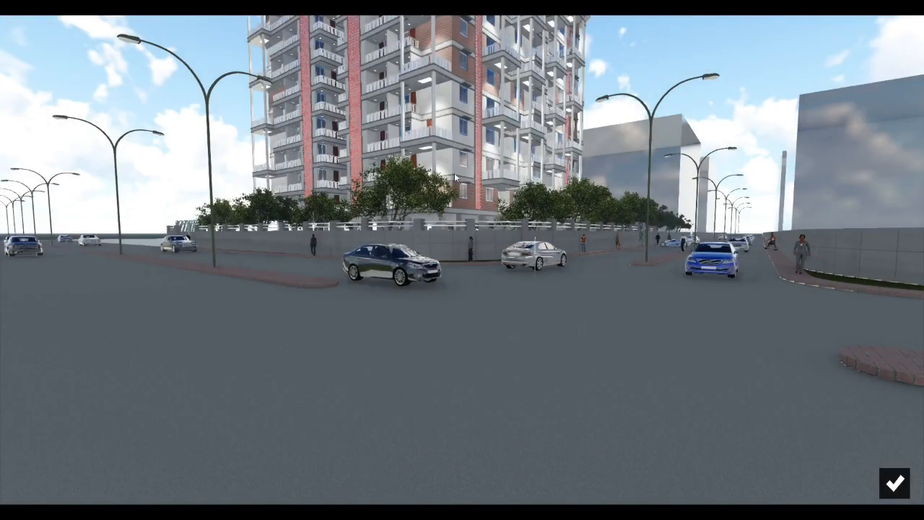
left_click(906, 482)
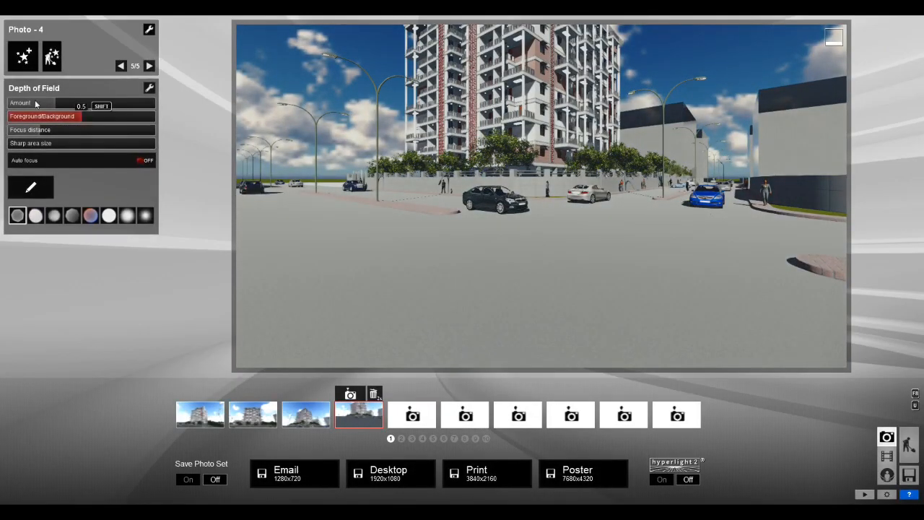
left_click_drag(36, 104, 107, 106)
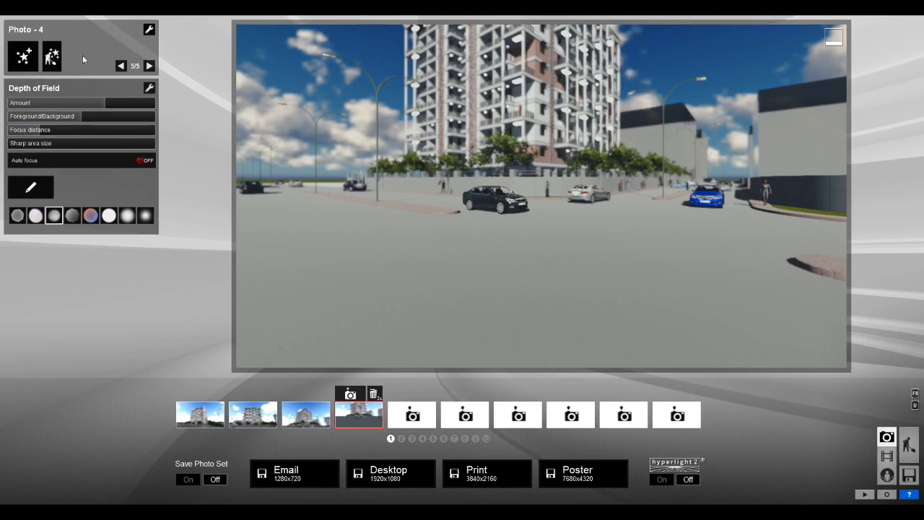
- Set photo 4's focus point on the black car, fine-tune the blur amount and turn on auto focus
left_click(31, 187)
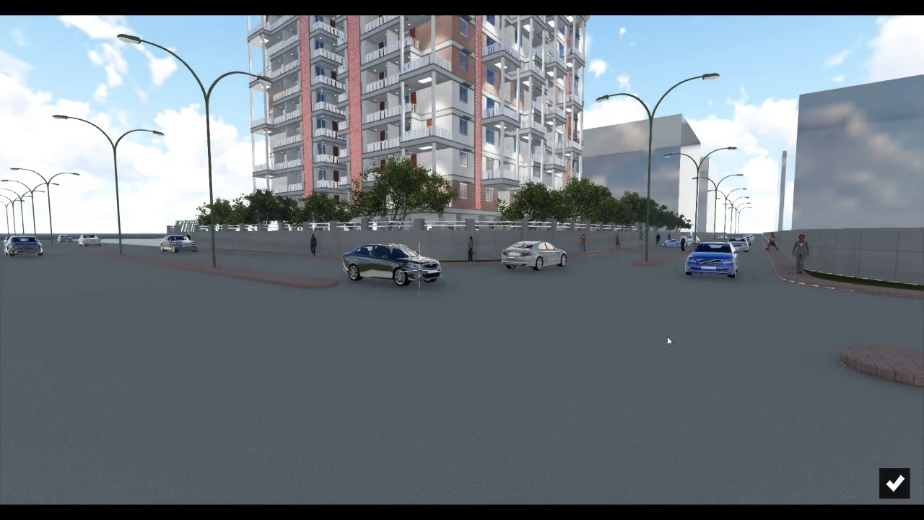
left_click(894, 484)
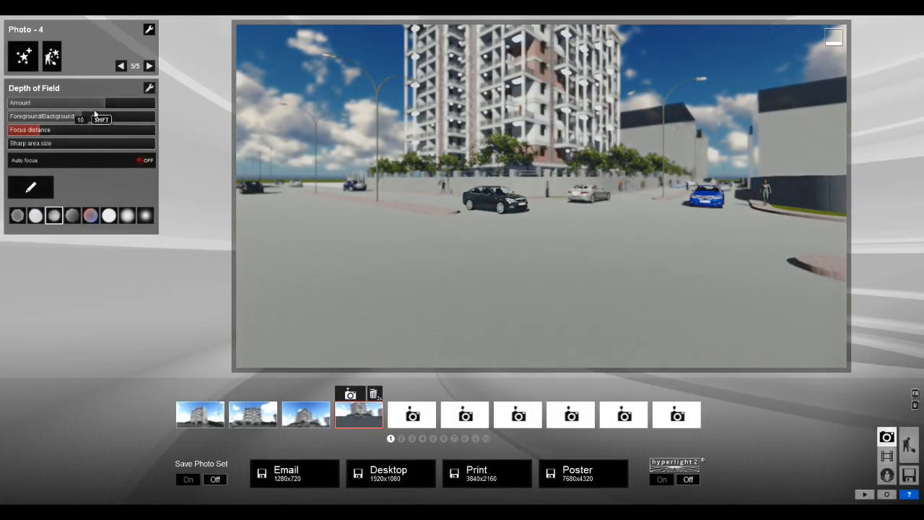
mouse_move(116, 102)
left_mouse_down()
mouse_move(132, 102)
mouse_move(107, 101)
left_mouse_up()
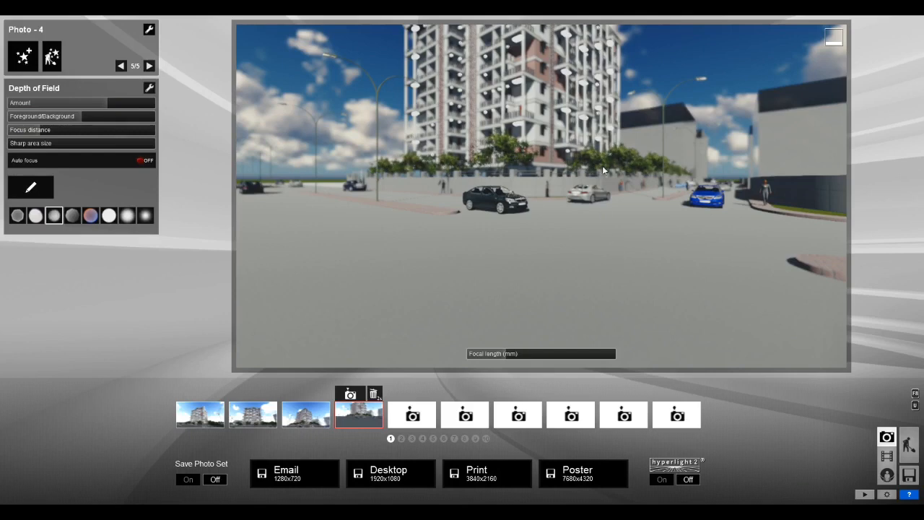
left_click(142, 162)
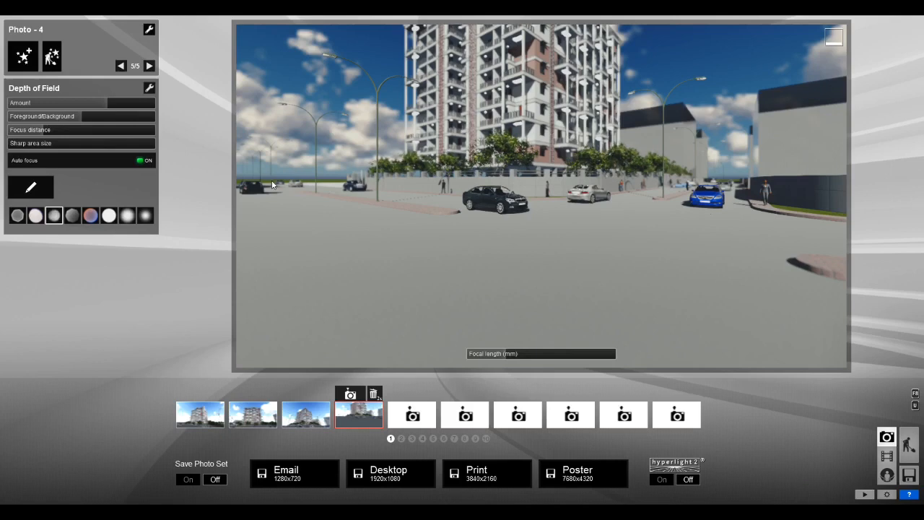
- Review photos 3, 2 and 1, briefly trying the option to save the whole photo set
left_click(297, 422)
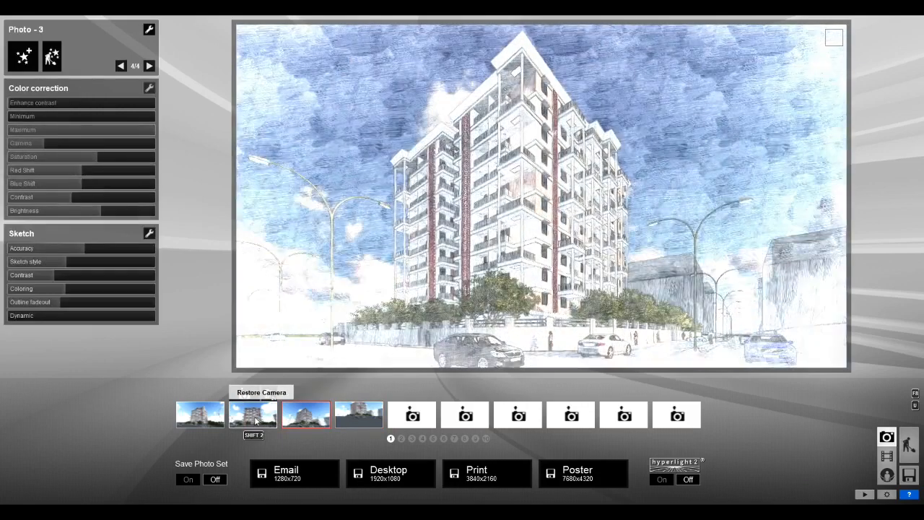
left_click(255, 421)
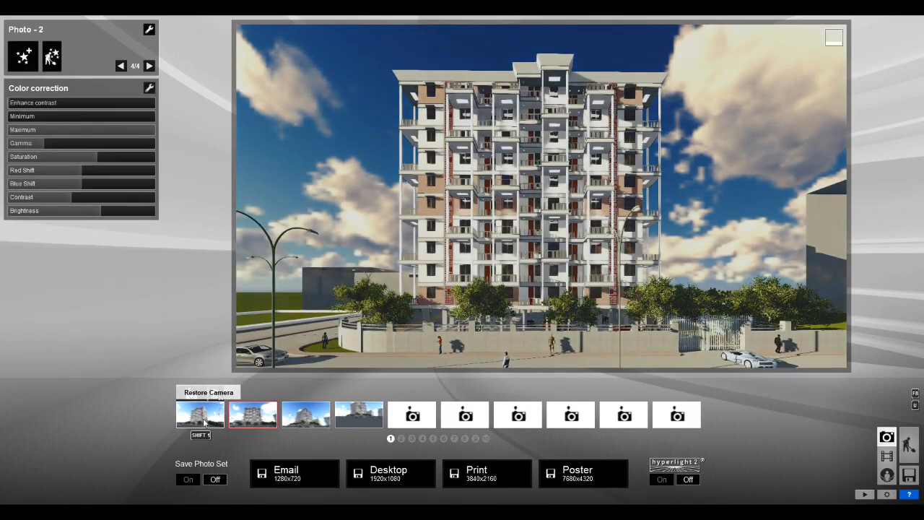
left_click(205, 424)
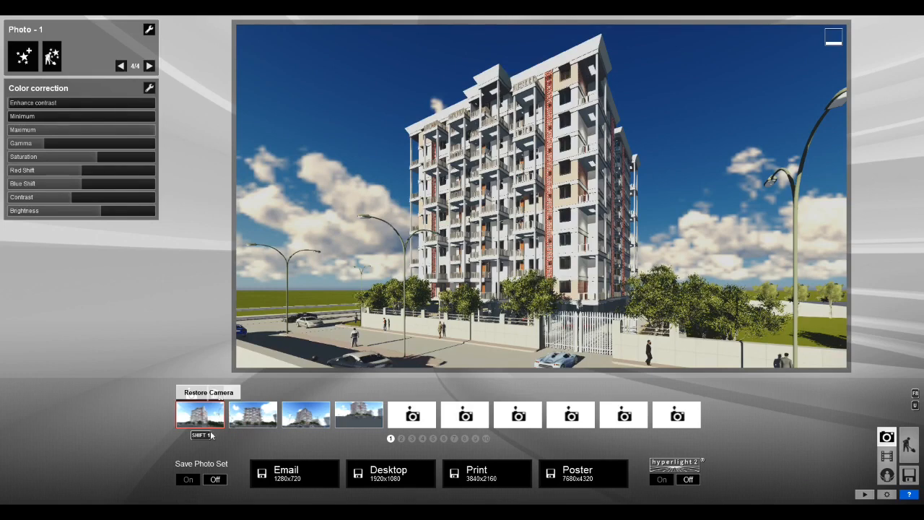
left_click(188, 481)
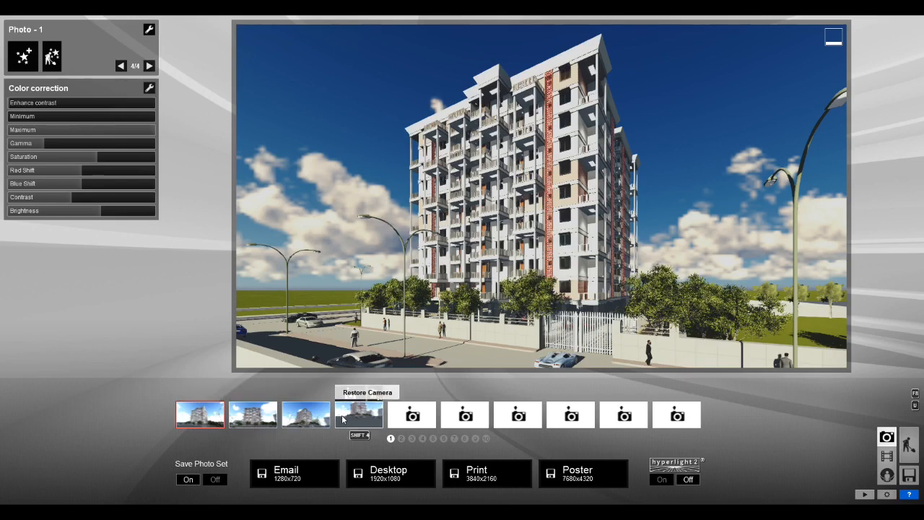
left_click(216, 480)
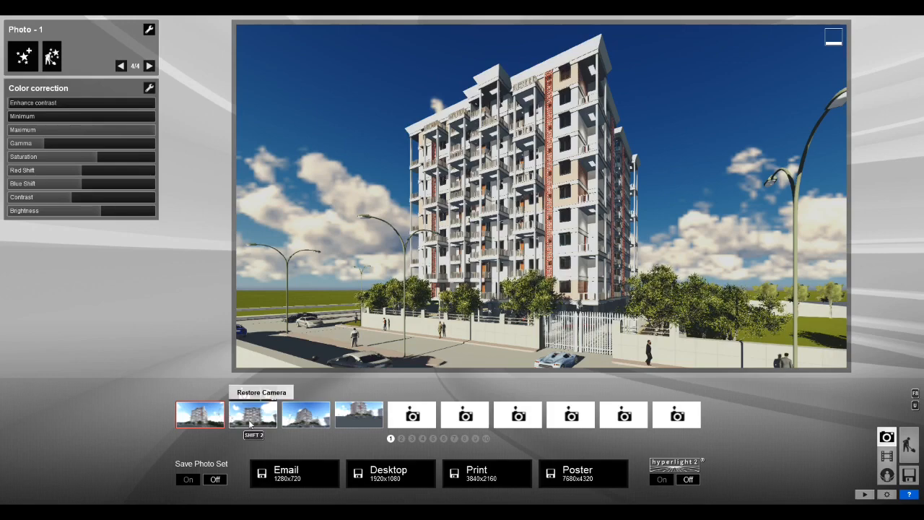
left_click(244, 421)
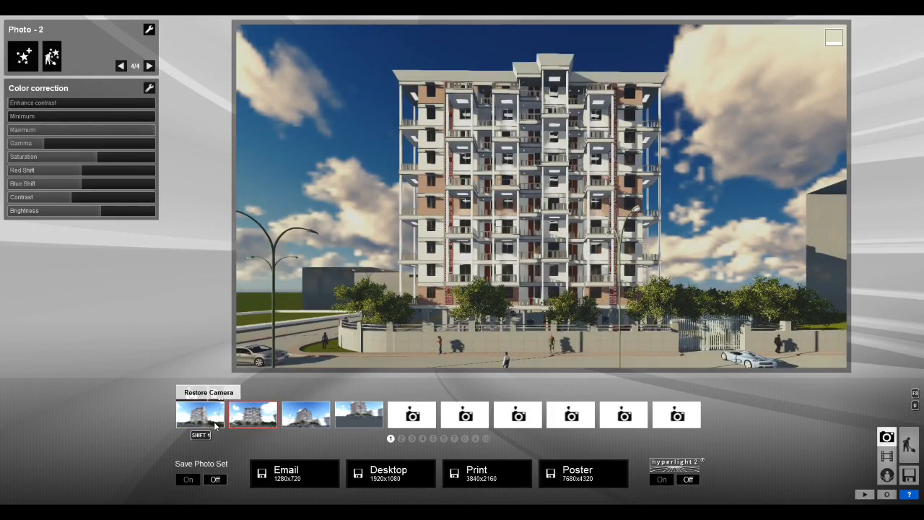
left_click(216, 425)
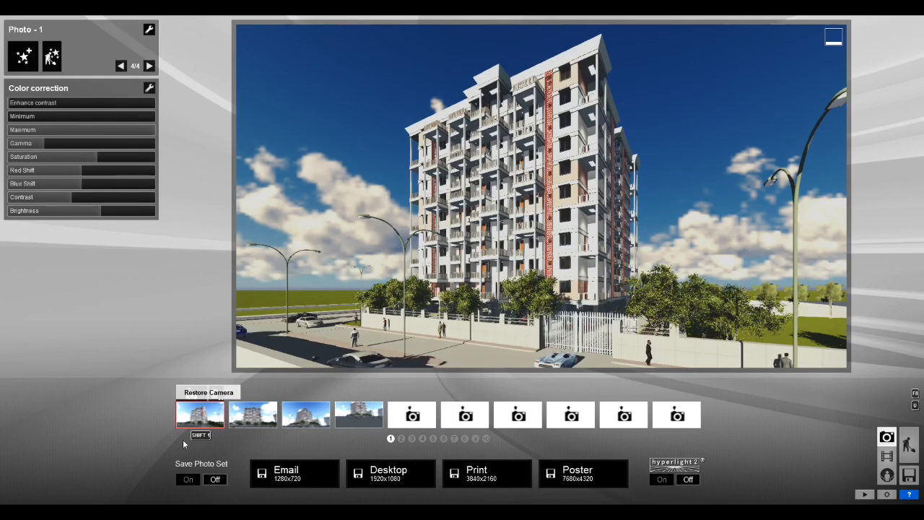
- Start a 1920x1080 Desktop export of the whole photo set, and create and open a folder named views inside LUMION
left_click(188, 480)
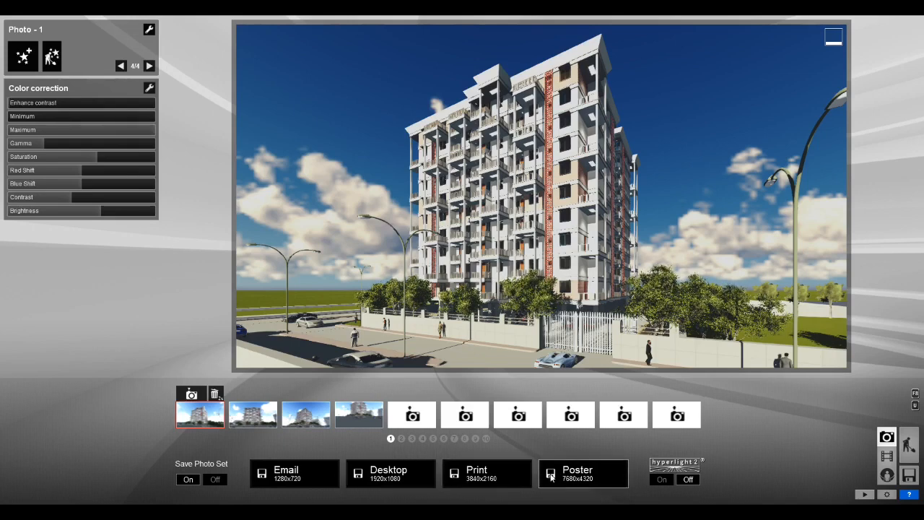
left_click(390, 475)
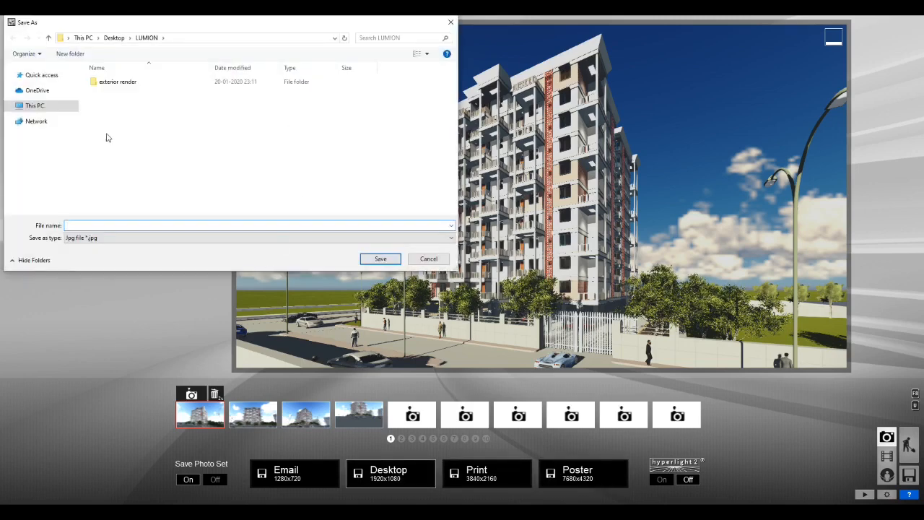
right_click(165, 111)
mouse_move(223, 211)
left_click(293, 210)
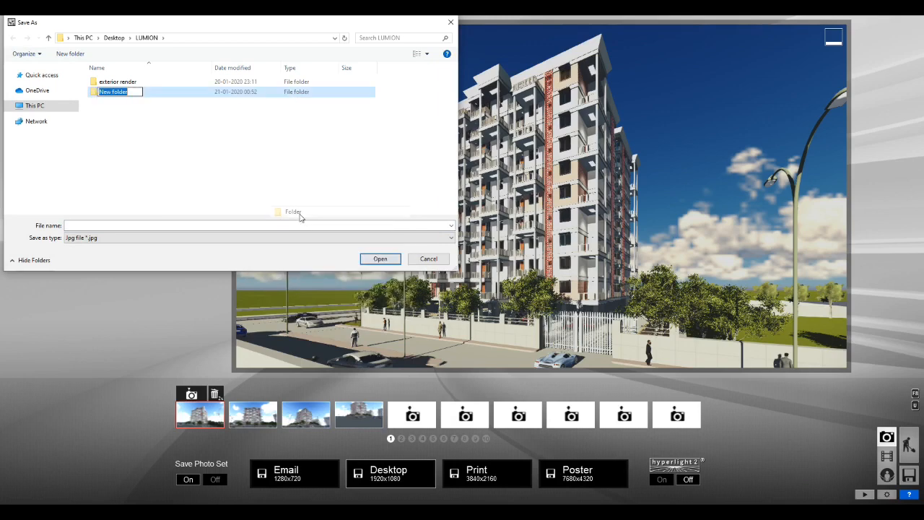
type("views")
key("Return")
double_click(160, 92)
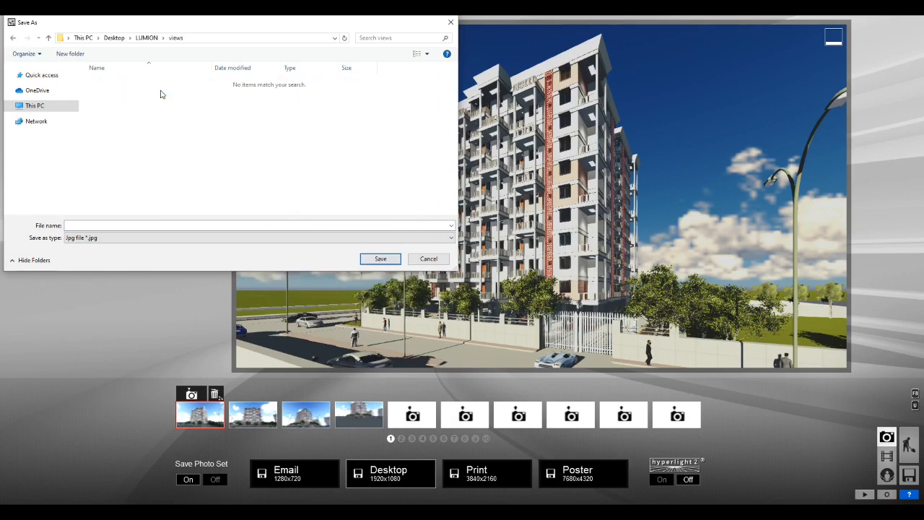
- Save the photo set as JPG files with the file name 1 in the views folder
left_click(127, 226)
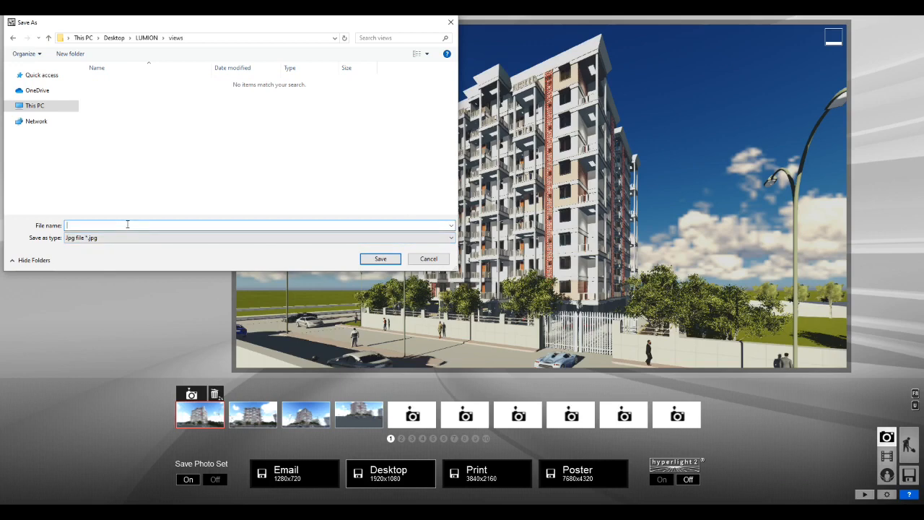
type("1")
left_click(386, 260)
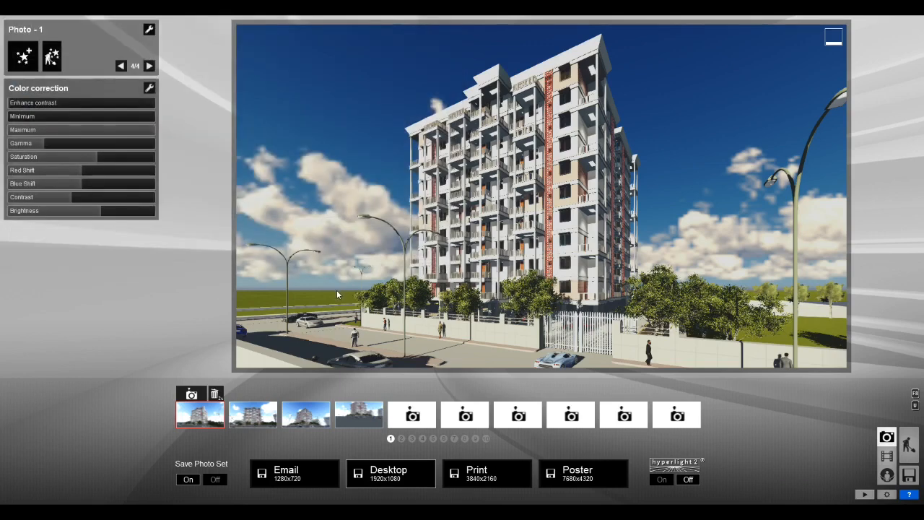